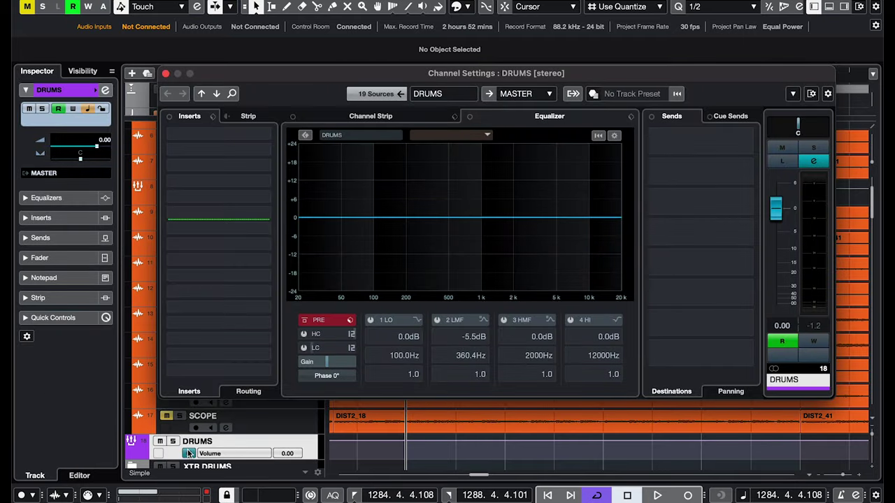
# Close the DRUMS channel settings, review the drum tracks during loop playback and stop the transport.
pyautogui.click(171, 79)
pyautogui.scroll(4, 495, 277)
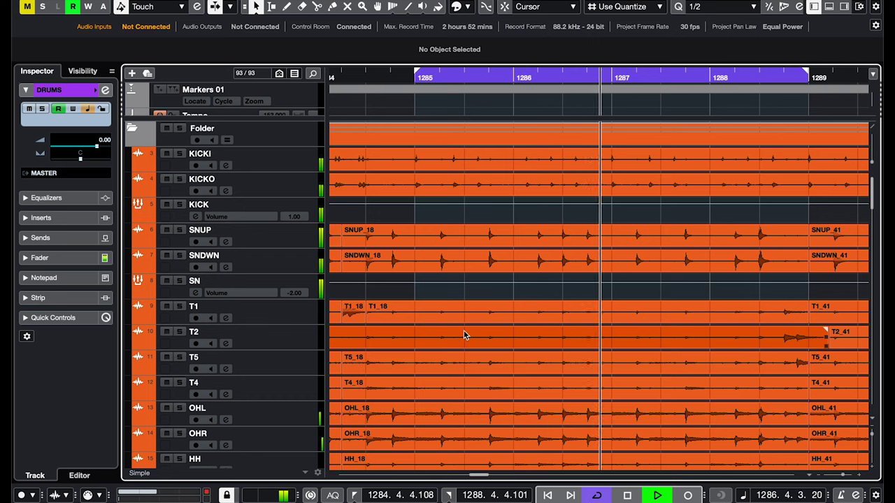
pyautogui.press('f')
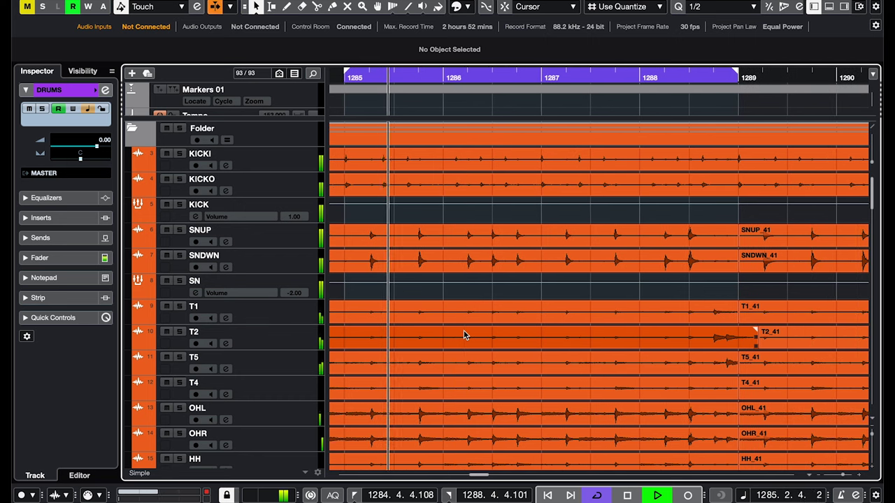
pyautogui.hscroll(-2, 463, 330)
pyautogui.hscroll(-1, 457, 331)
pyautogui.press('space')
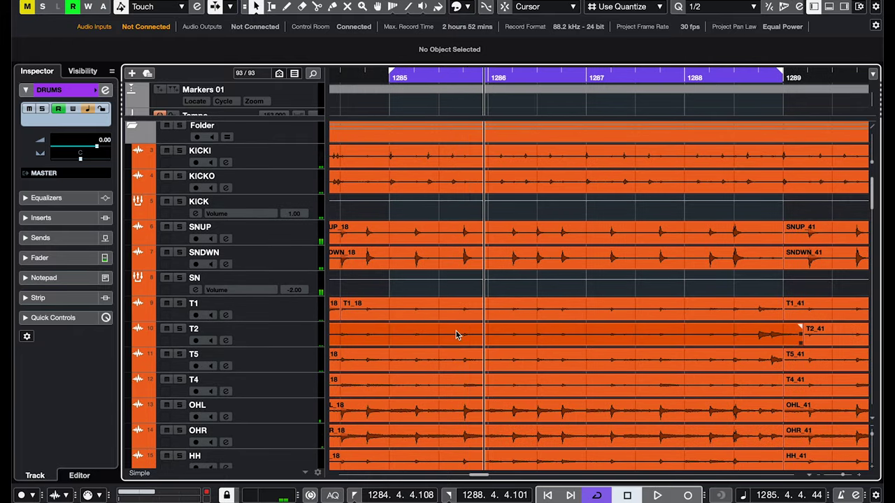
pyautogui.scroll(-1, 456, 331)
pyautogui.scroll(-2, 458, 336)
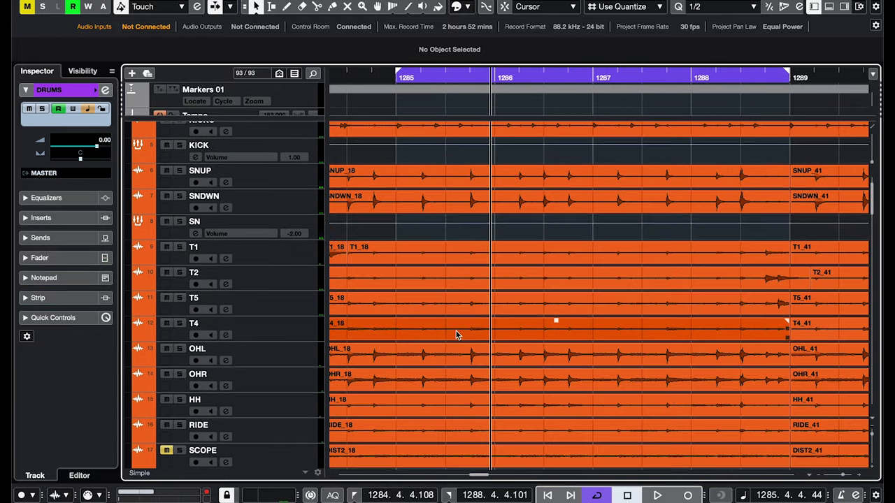
pyautogui.hscroll(-1, 457, 335)
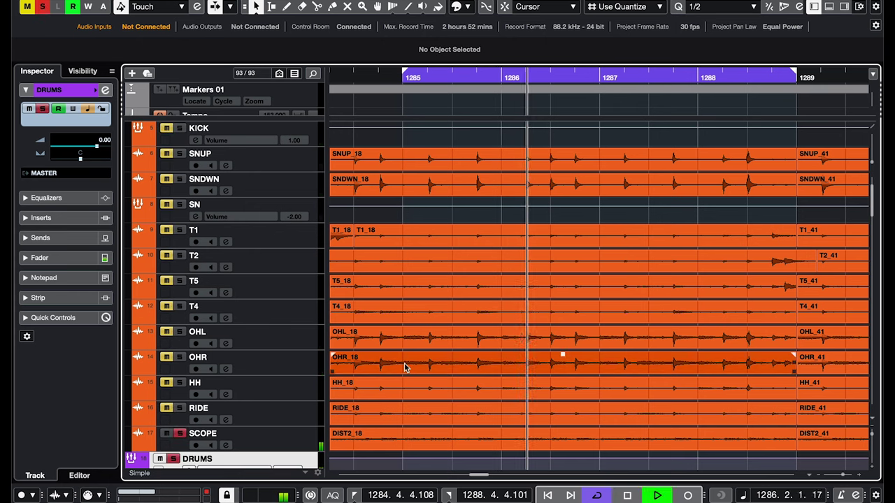
# Pull the SCOPE track's fader fully down and raise it to -4.92 dB while the drum loop plays from its start.
pyautogui.click(302, 436)
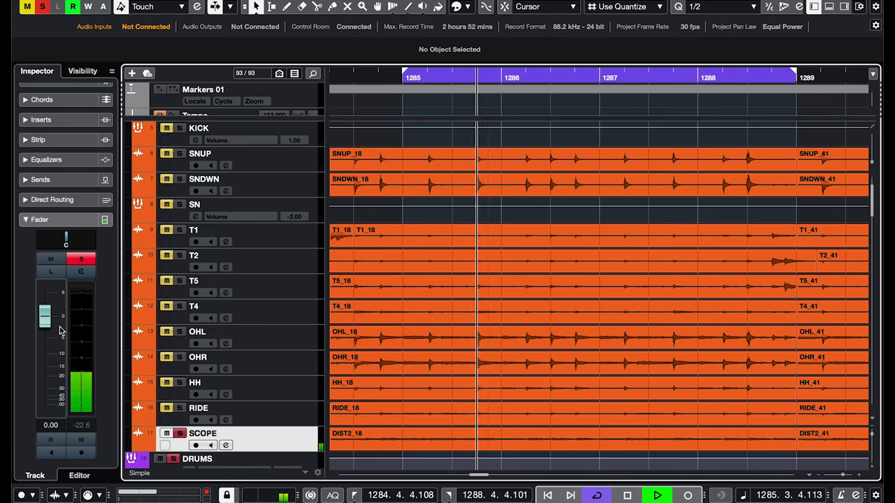
pyautogui.press('space')
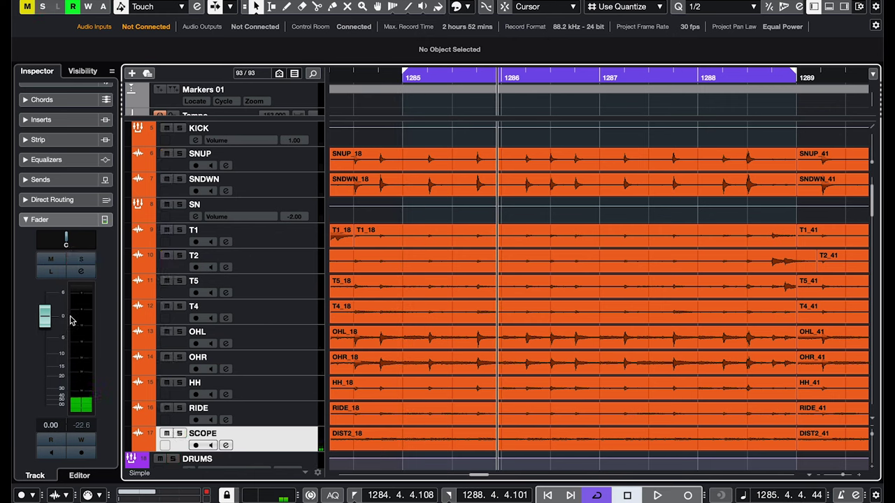
pyautogui.click(40, 319)
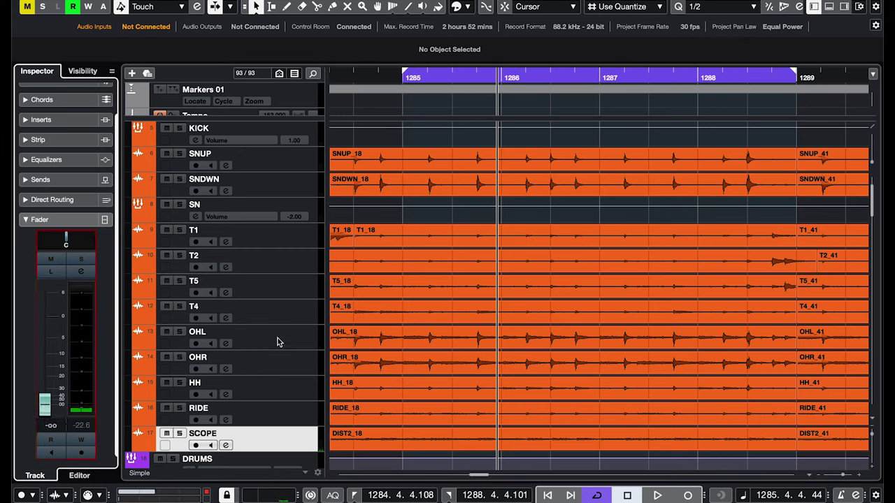
pyautogui.click(355, 495)
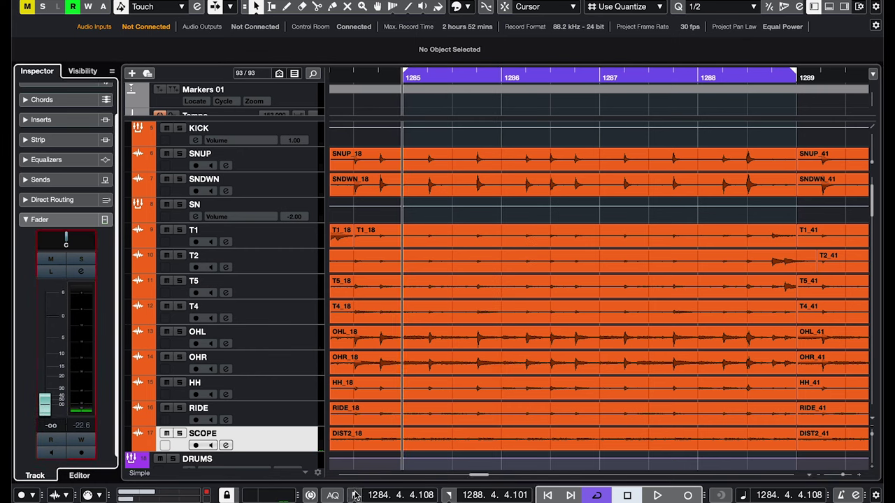
pyautogui.press('space')
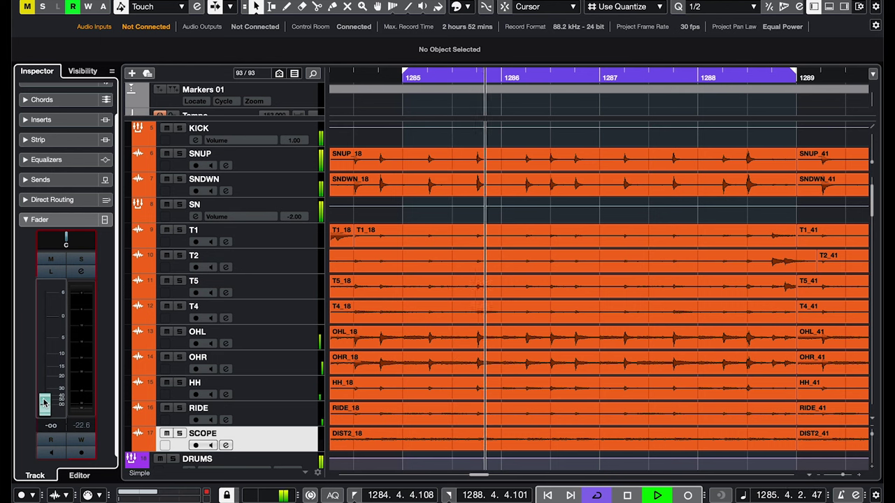
pyautogui.moveTo(45, 401); pyautogui.dragTo(45, 337)
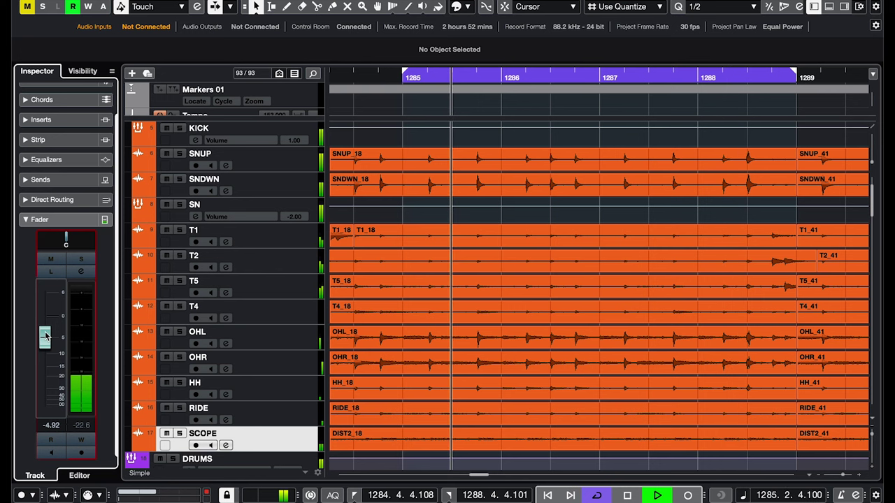
# Compare the drum loop with and without the SCOPE track by muting and unmuting it, and stop playback.
pyautogui.click(50, 260)
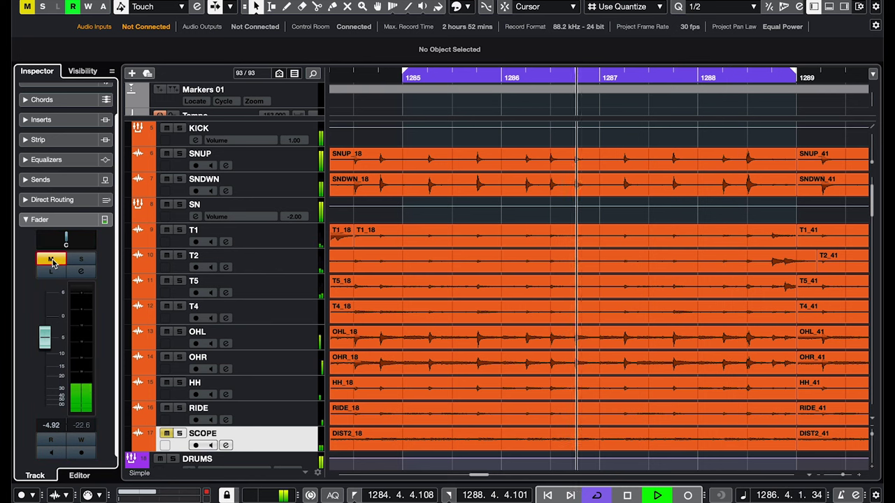
pyautogui.click(51, 260)
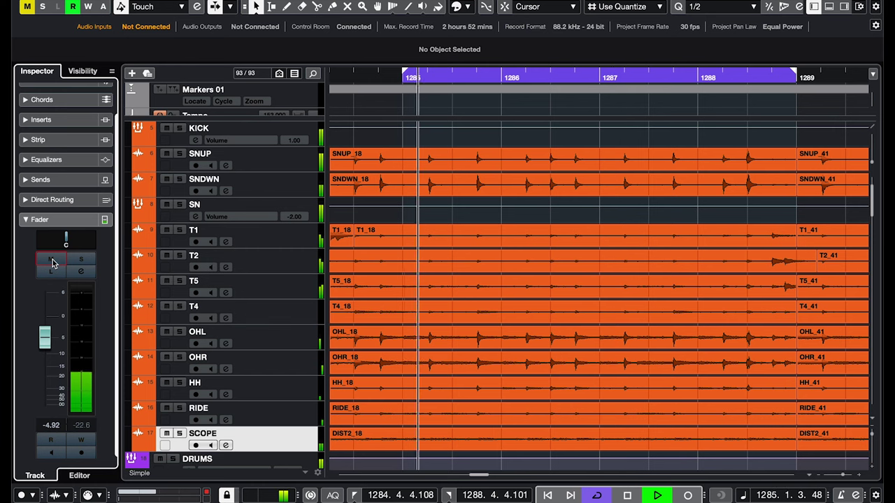
pyautogui.press('space')
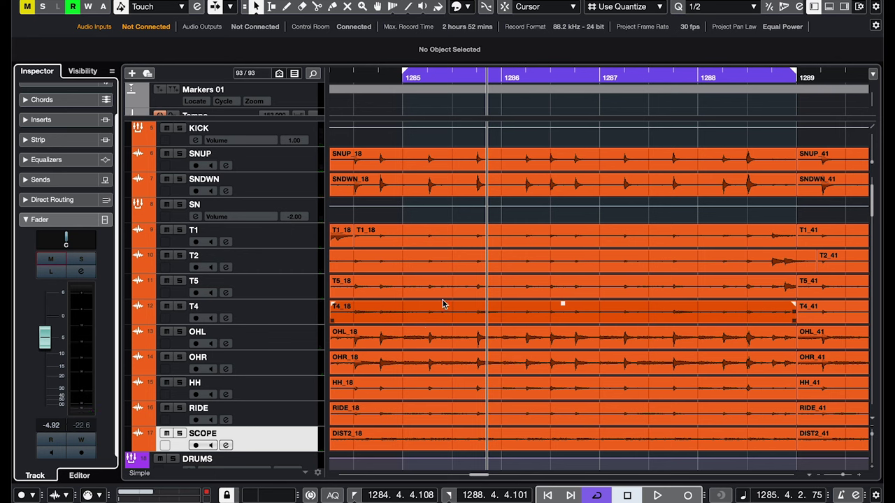
# Enable the low-mid EQ band on the KICKI track and cut it by 11.0 dB at 491.2 Hz.
pyautogui.scroll(3, 442, 304)
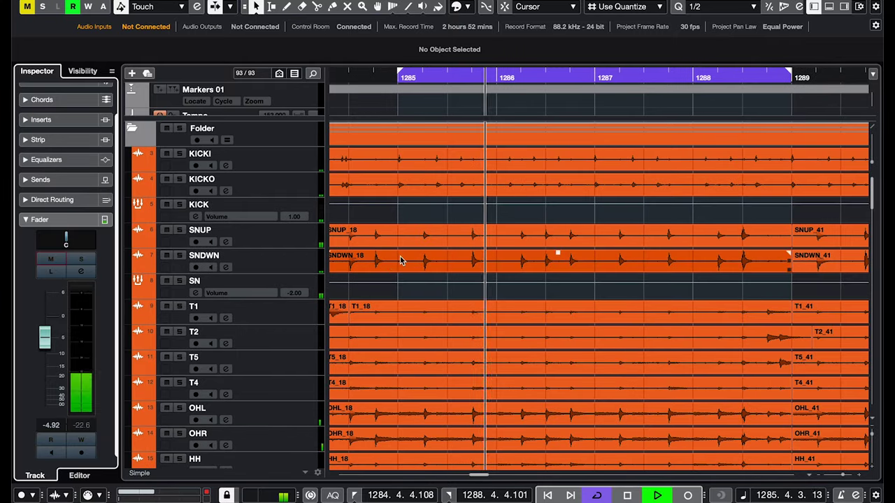
pyautogui.click(225, 165)
pyautogui.click(436, 320)
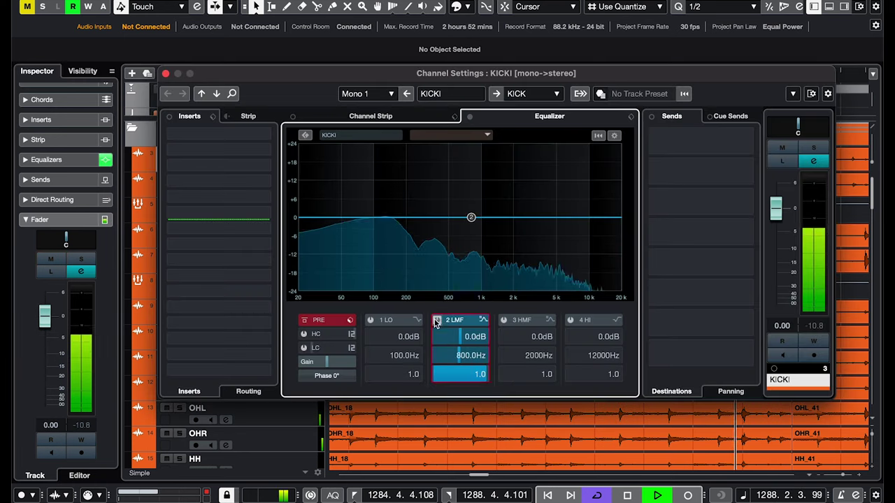
pyautogui.moveTo(471, 219); pyautogui.dragTo(449, 223)
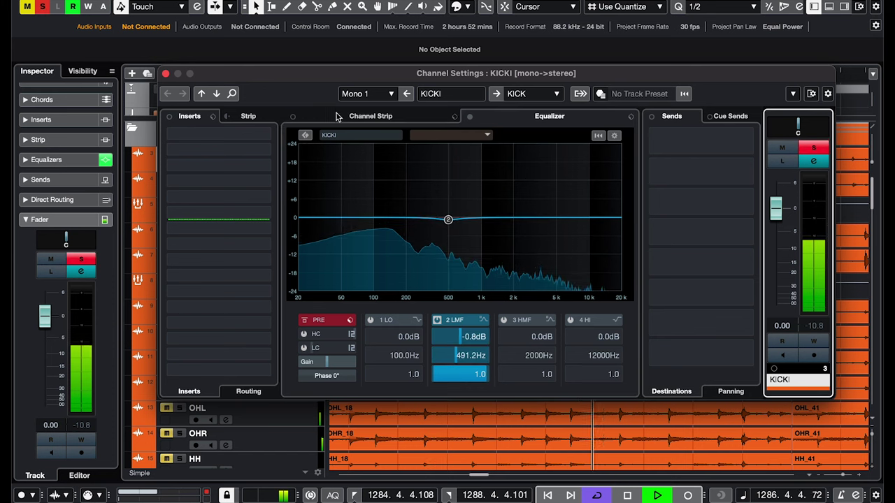
pyautogui.moveTo(447, 225); pyautogui.dragTo(449, 254)
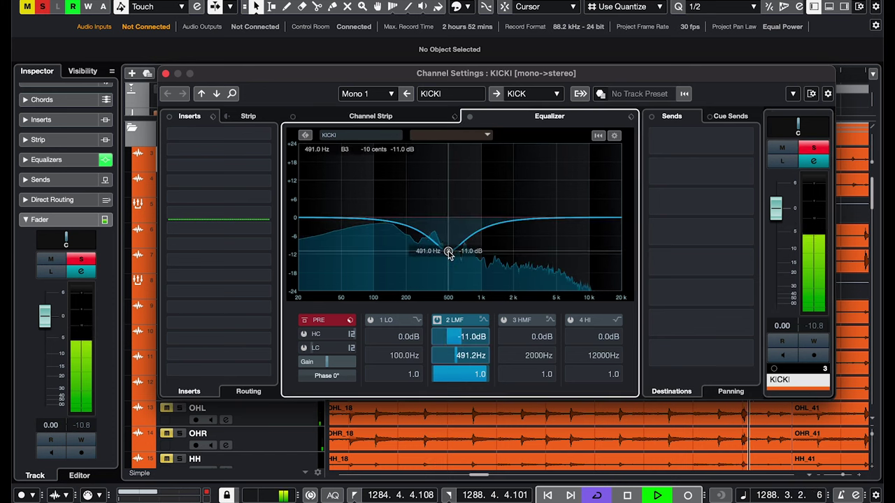
pyautogui.click(166, 74)
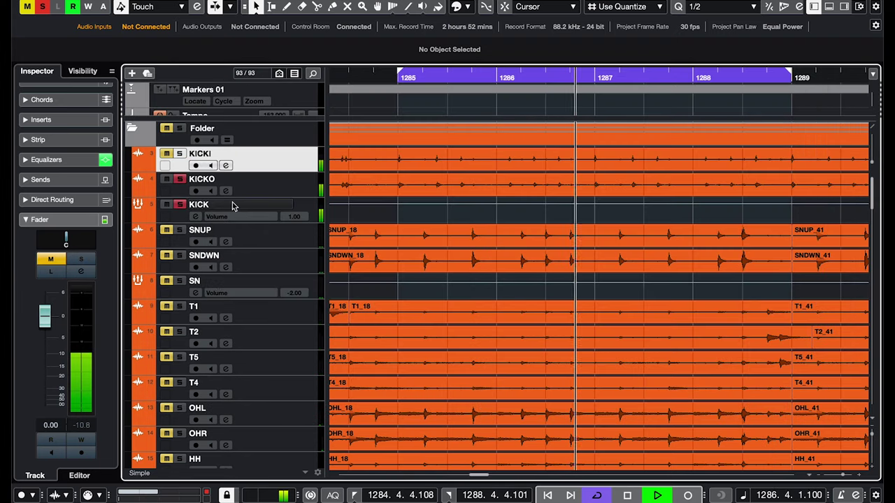
# Enable the high-cut filter on the KICKO track at 205.7 Hz and close its channel settings.
pyautogui.click(225, 190)
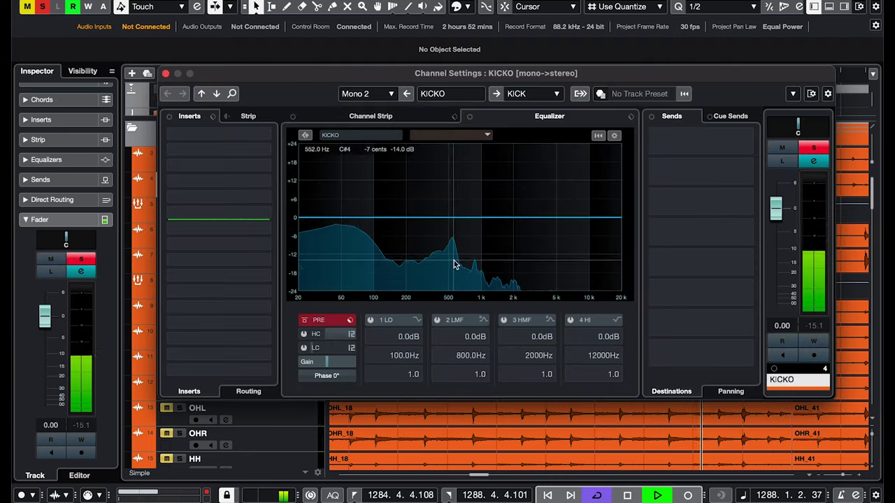
pyautogui.click(304, 334)
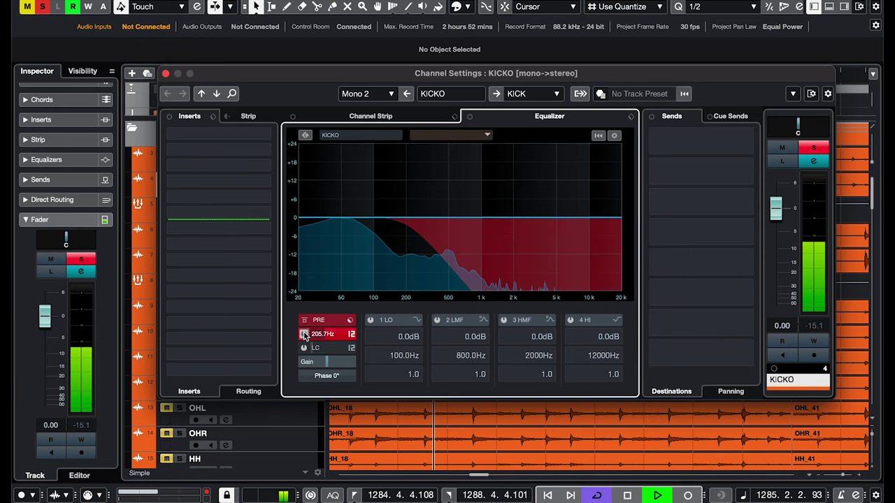
pyautogui.click(167, 74)
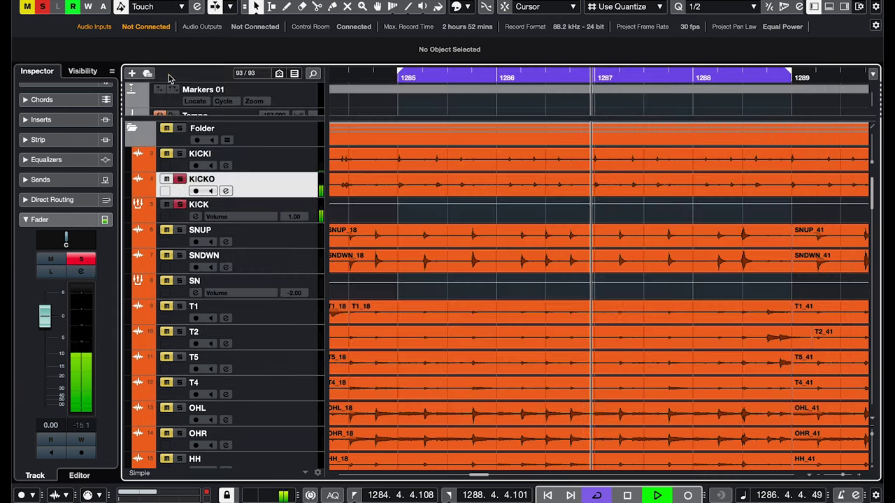
# Insert the IQ-Comp compressor in the first insert slot of the KICK group channel.
pyautogui.click(195, 216)
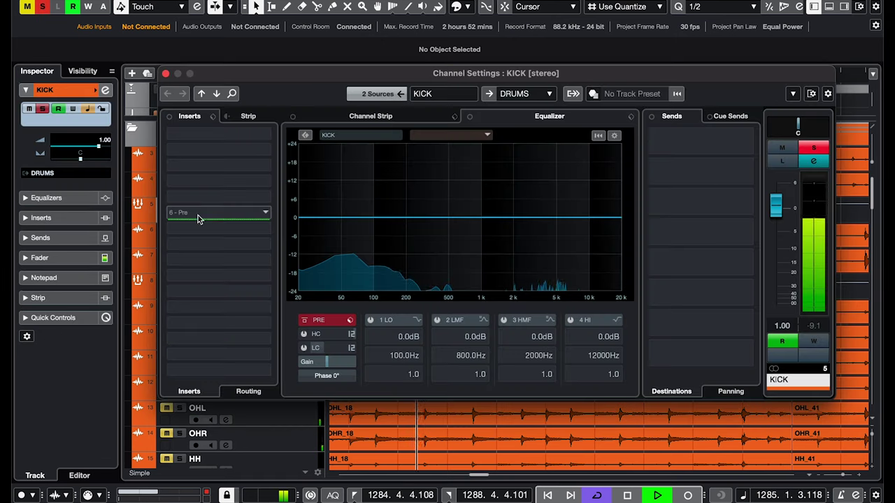
pyautogui.click(260, 136)
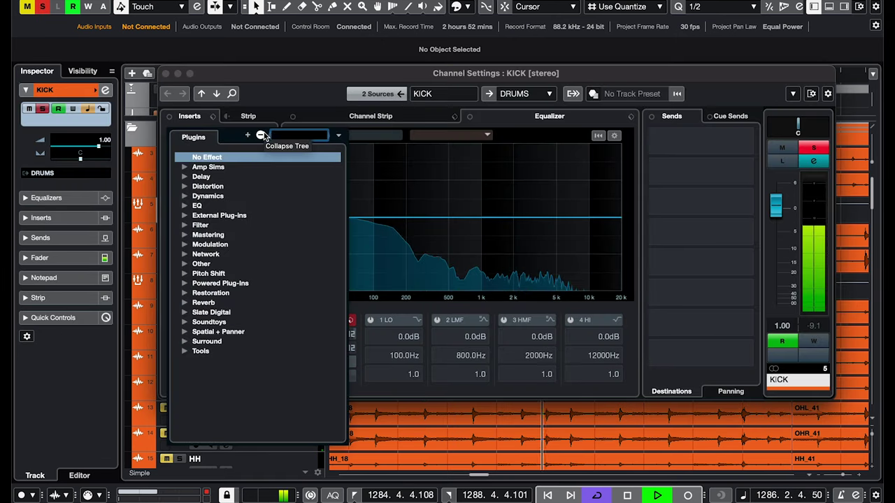
pyautogui.write('iq')
pyautogui.click(225, 168)
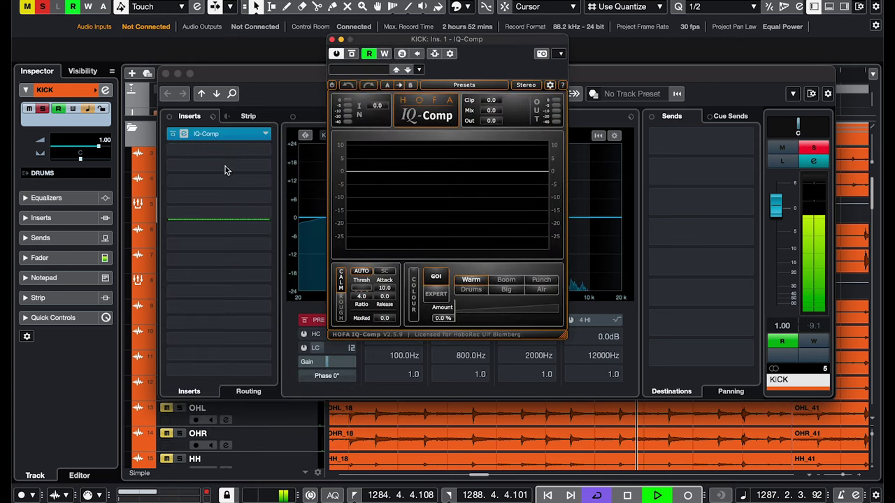
# Load the user preset "DRUMS Kick Bite + Triggered Hi and Lo" in the KICK group's IQ-Comp.
pyautogui.click(463, 84)
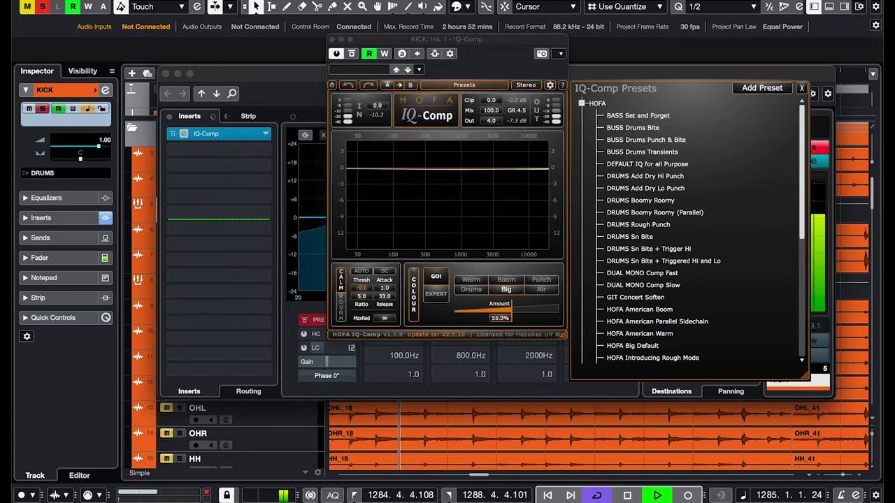
pyautogui.scroll(-5, 652, 228)
pyautogui.click(581, 360)
pyautogui.click(627, 358)
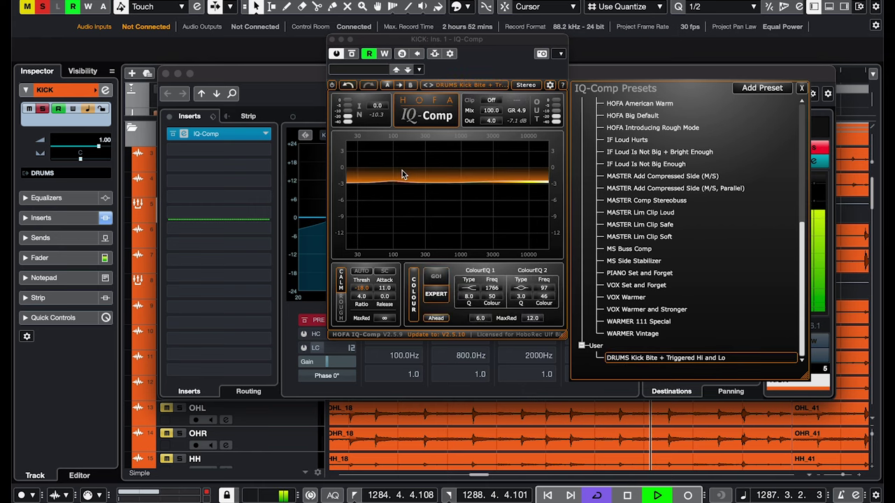
# Set the KICK compressor's output gain to 0 and close the plug-in and channel settings.
pyautogui.doubleClick(491, 120)
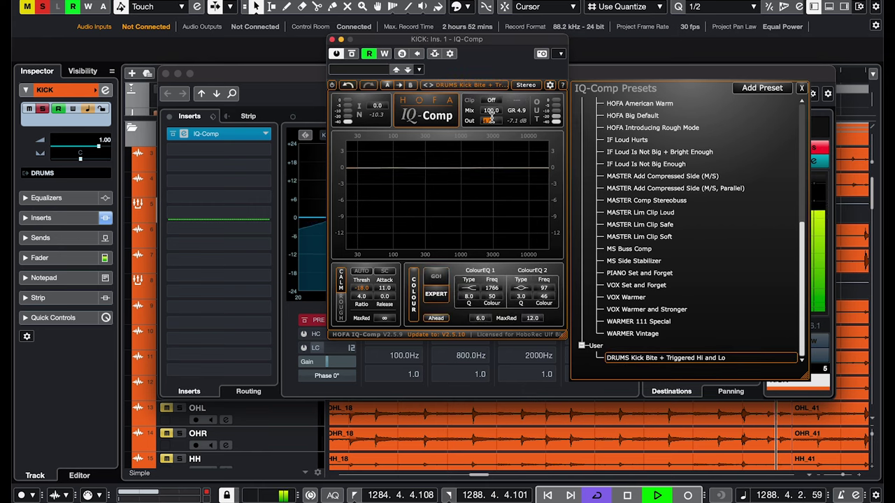
pyautogui.write('0')
pyautogui.press('Return')
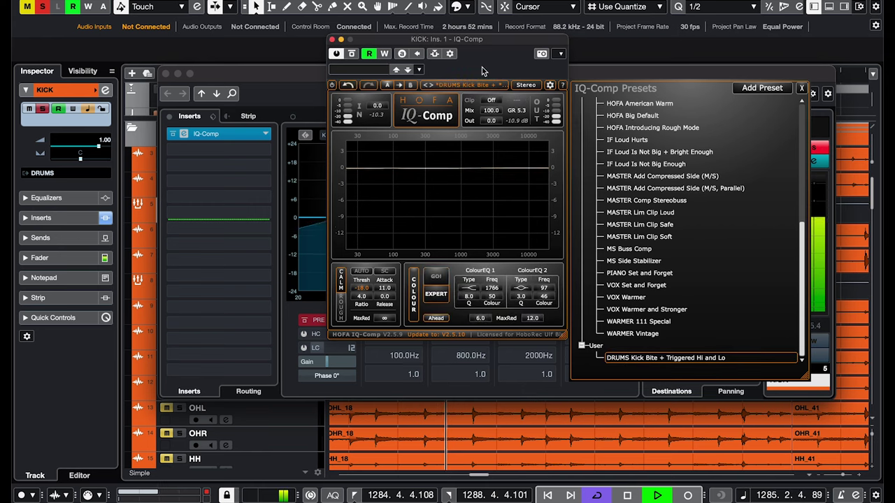
pyautogui.click(333, 40)
pyautogui.click(167, 74)
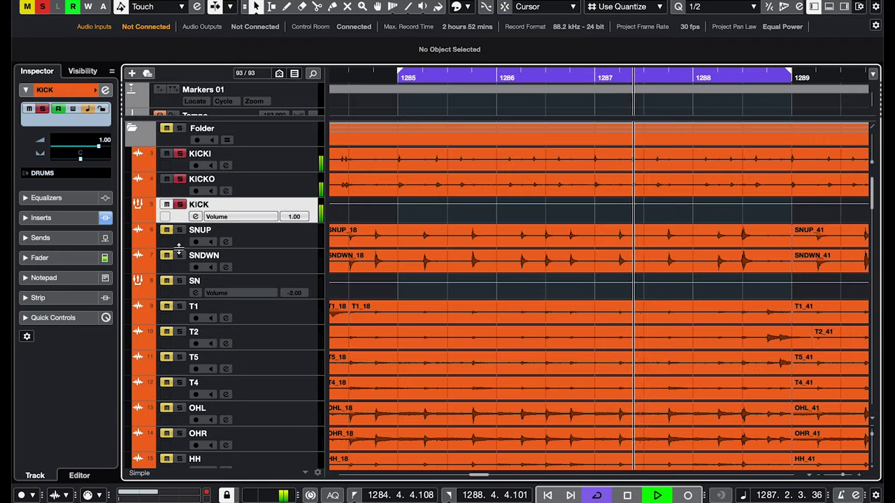
# Solo the SN group and insert the IQ-Comp compressor in its first insert slot.
pyautogui.click(181, 282)
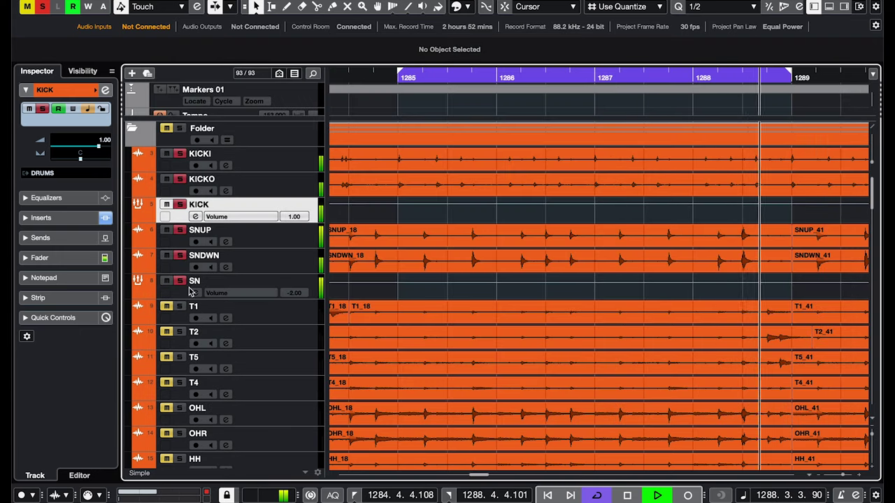
pyautogui.click(195, 293)
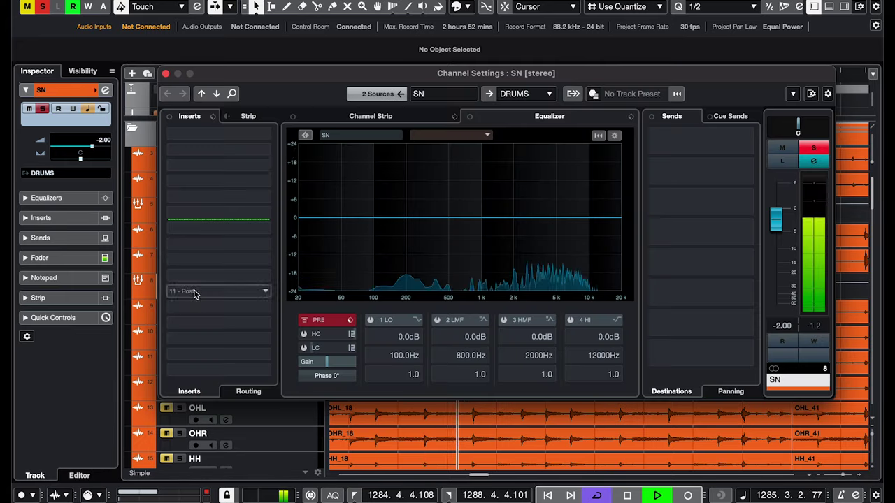
pyautogui.click(266, 136)
pyautogui.write('iq')
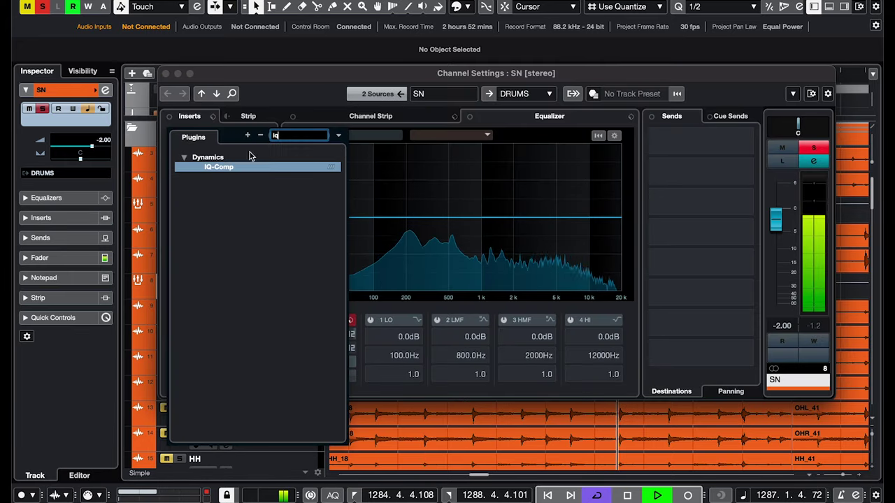
pyautogui.click(221, 169)
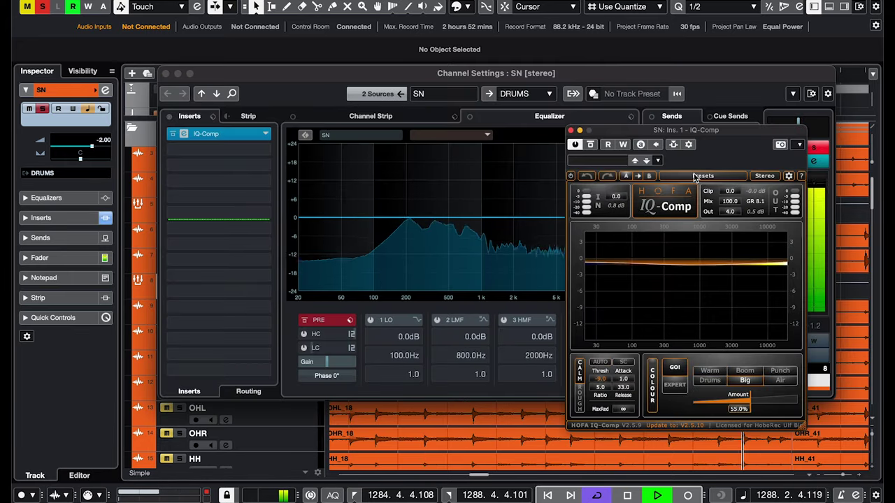
# Load the preset "DRUMS Sn Bite + Triggered Hi and Lo" in the SN group's IQ-Comp and close the plug-in.
pyautogui.click(692, 176)
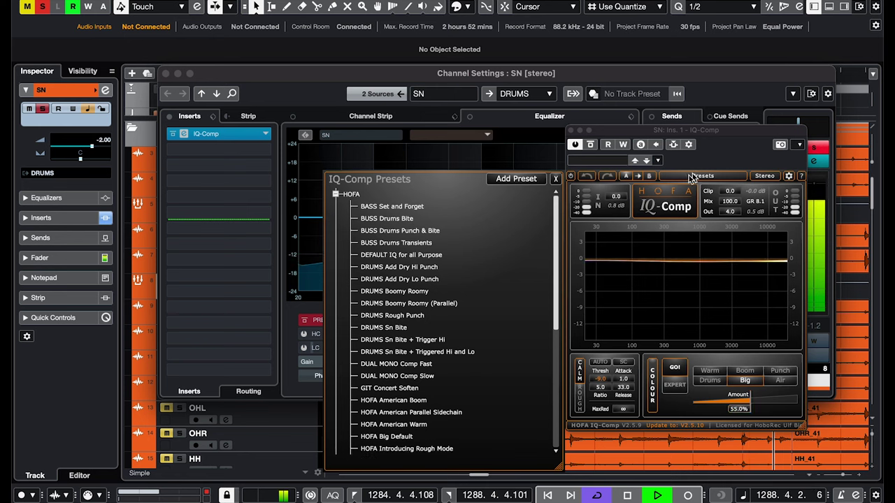
pyautogui.click(441, 351)
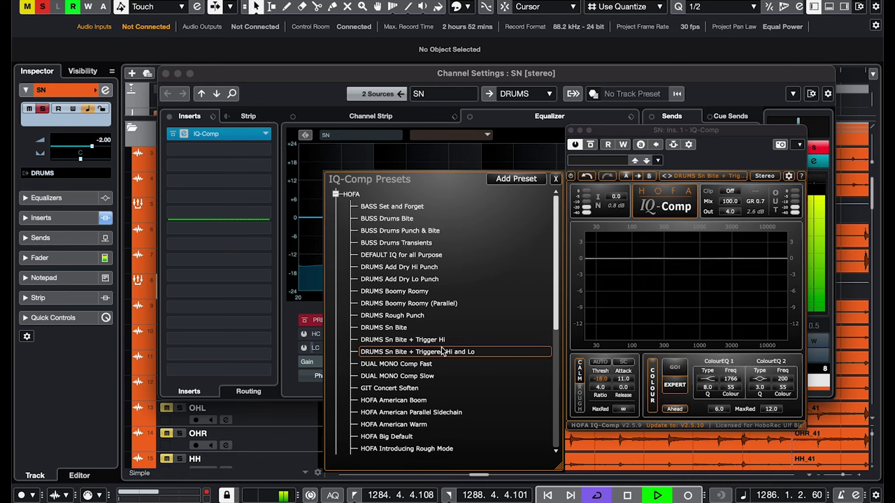
pyautogui.click(571, 131)
# In the SN equalizer, set the LO band to -24 dB at 98.5 Hz with Q 7.7 and the LMF band to -5.7 dB at 346.2 Hz.
pyautogui.click(370, 320)
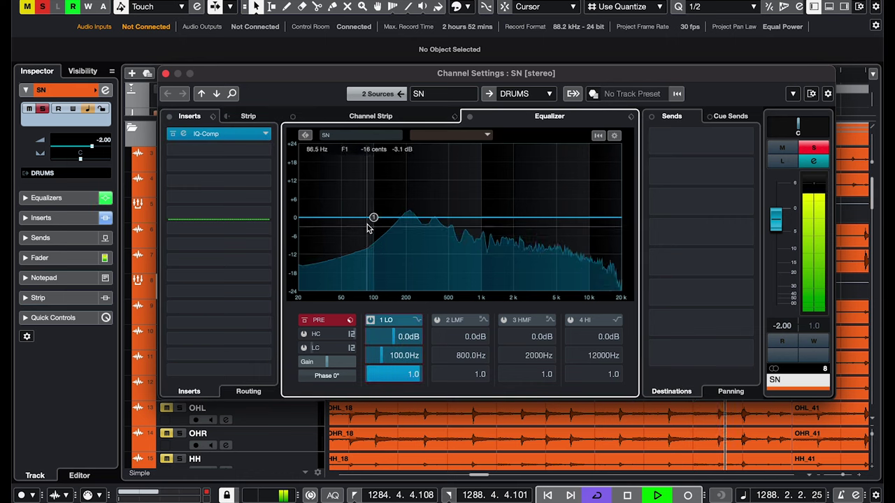
pyautogui.moveTo(373, 219); pyautogui.dragTo(374, 290)
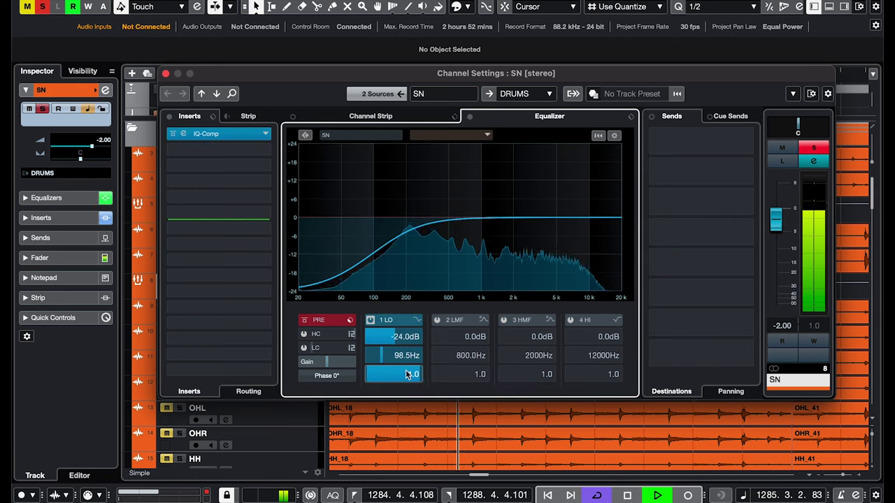
pyautogui.moveTo(407, 375); pyautogui.dragTo(406, 230)
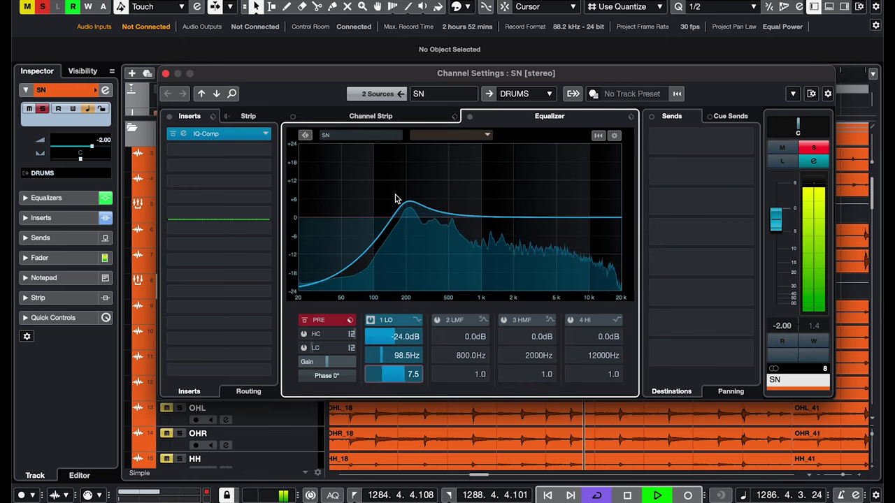
pyautogui.moveTo(395, 196); pyautogui.dragTo(395, 195)
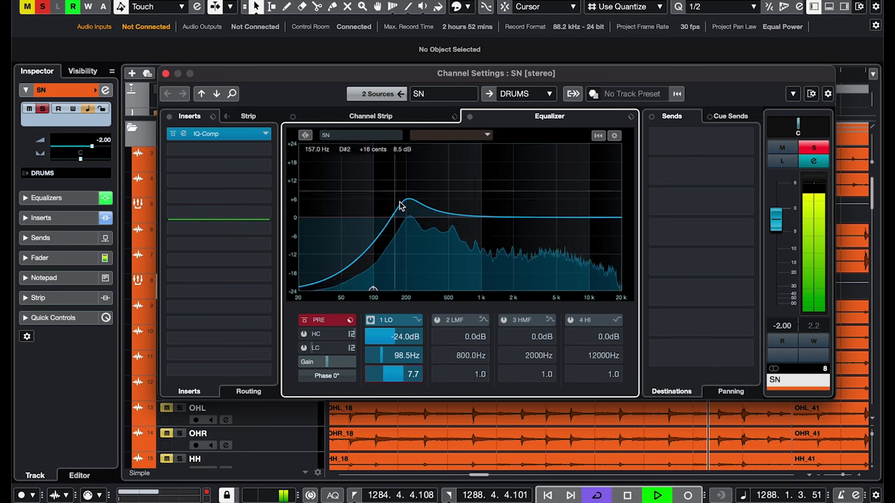
pyautogui.click(437, 320)
pyautogui.moveTo(471, 218); pyautogui.dragTo(431, 234)
# Cut 11.4 dB at 544.9 Hz with Q 8.8 using SN's HMF band, compare it bypassed, and close the channel settings.
pyautogui.click(504, 321)
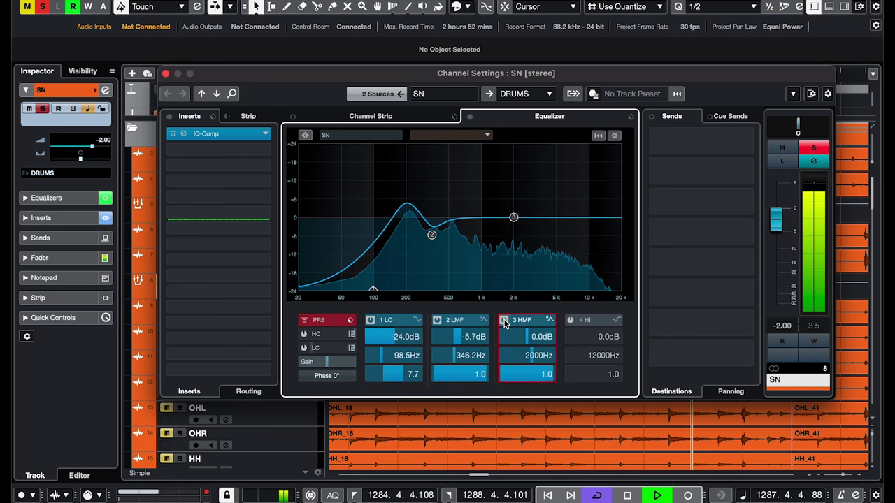
pyautogui.moveTo(540, 343); pyautogui.dragTo(537, 365)
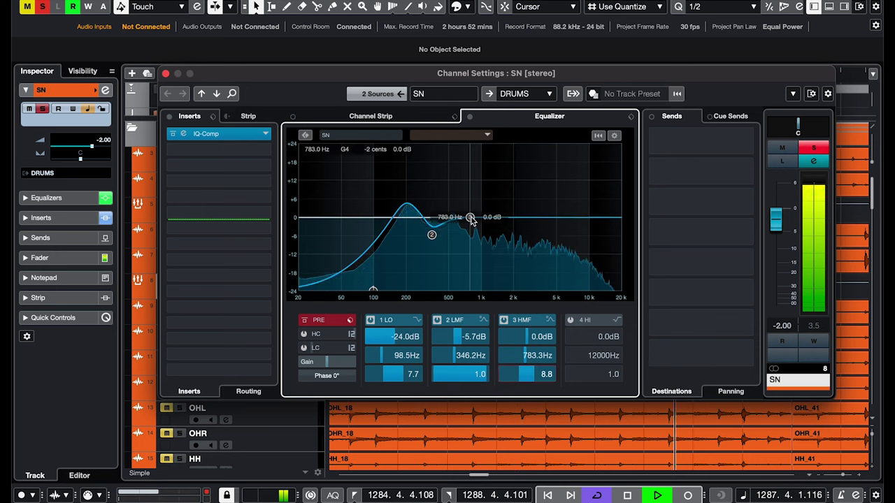
pyautogui.moveTo(469, 217)
pyautogui.mouseDown()
pyautogui.moveTo(467, 171)
pyautogui.moveTo(453, 171)
pyautogui.moveTo(453, 219)
pyautogui.mouseUp()
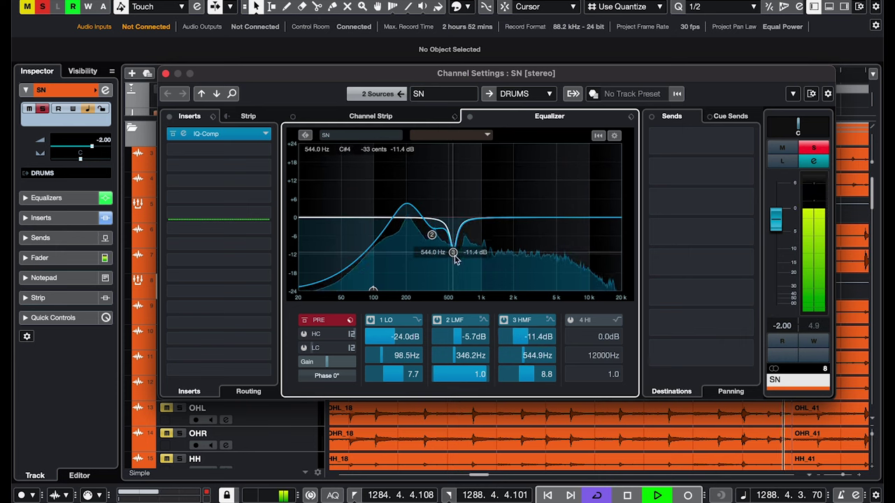
pyautogui.click(503, 320)
pyautogui.click(503, 320)
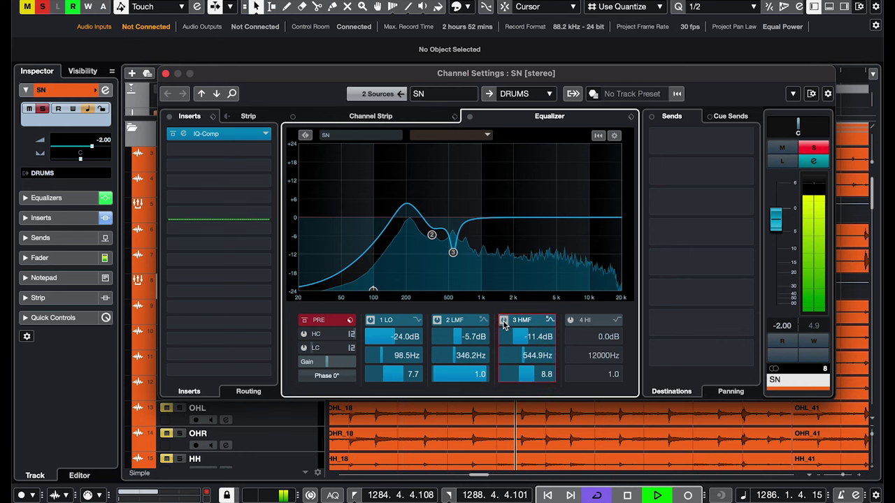
pyautogui.click(167, 74)
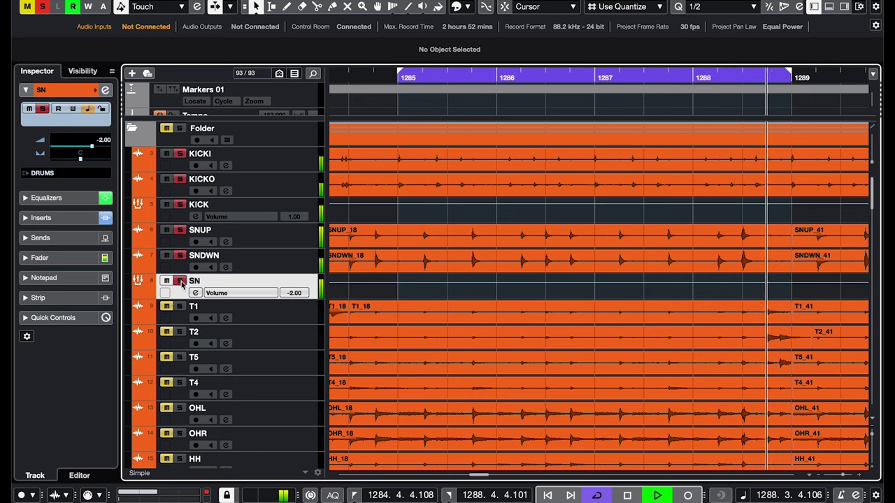
# Turn off solo on the kick and snare tracks and groups to hear the full drum kit.
pyautogui.click(180, 154)
pyautogui.click(179, 179)
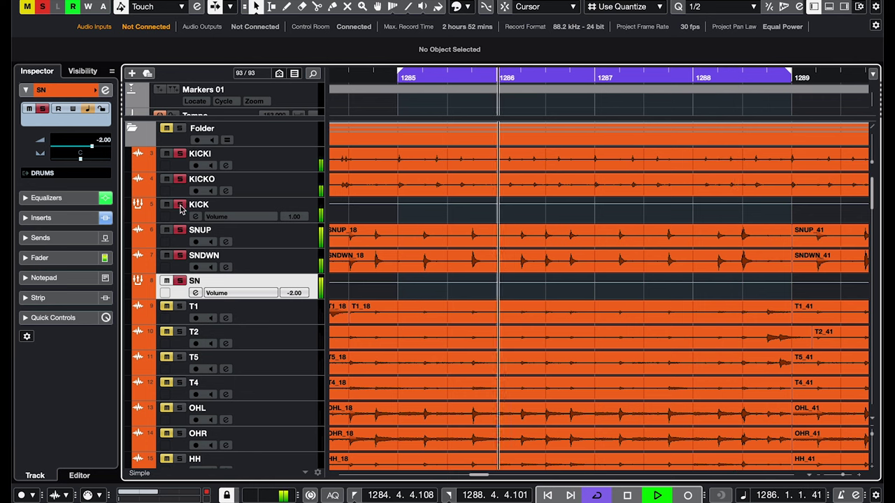
pyautogui.click(179, 204)
pyautogui.click(180, 280)
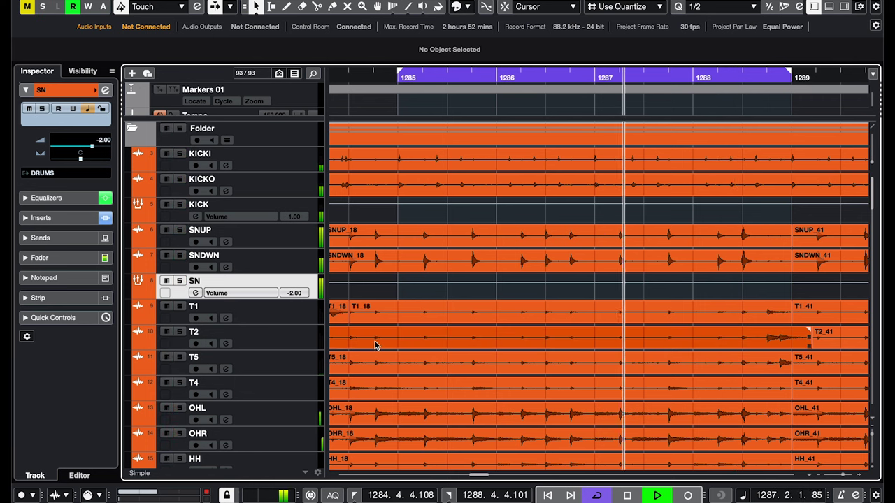
# Insert the IQ-Comp compressor in the first insert slot of the DRUMS group channel.
pyautogui.scroll(-1, 375, 342)
pyautogui.scroll(-1, 375, 341)
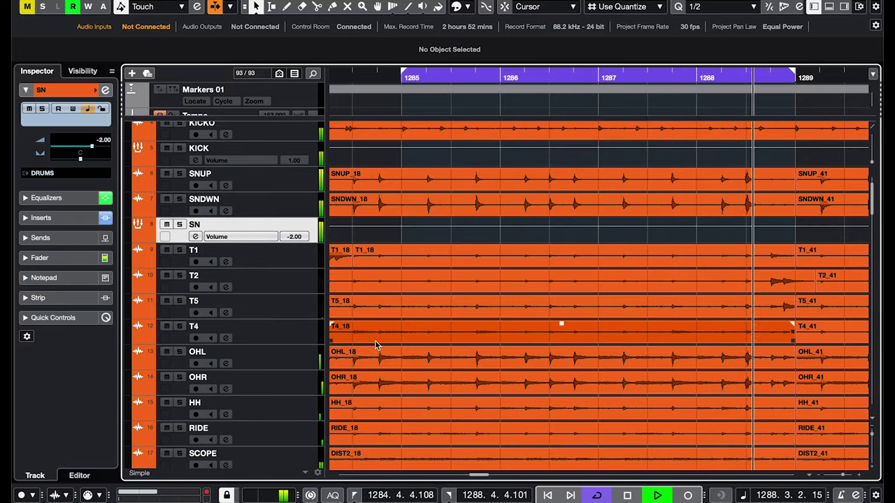
pyautogui.scroll(-2, 375, 341)
pyautogui.click(189, 440)
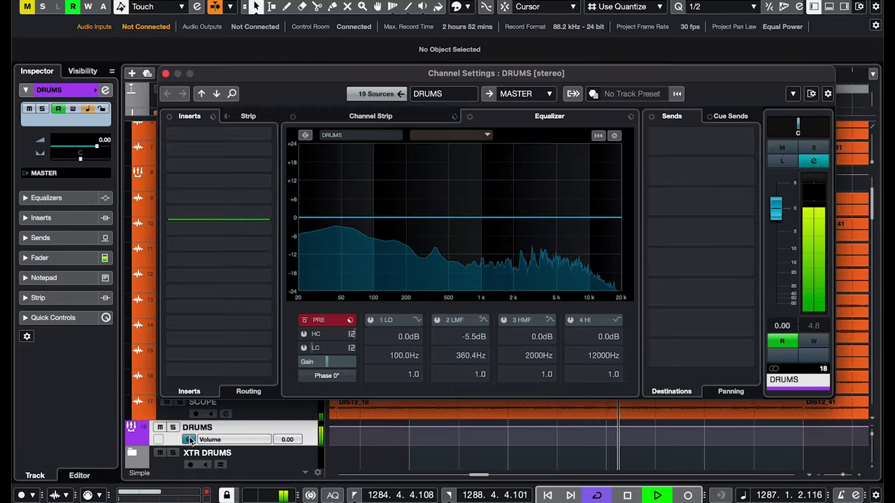
pyautogui.click(265, 135)
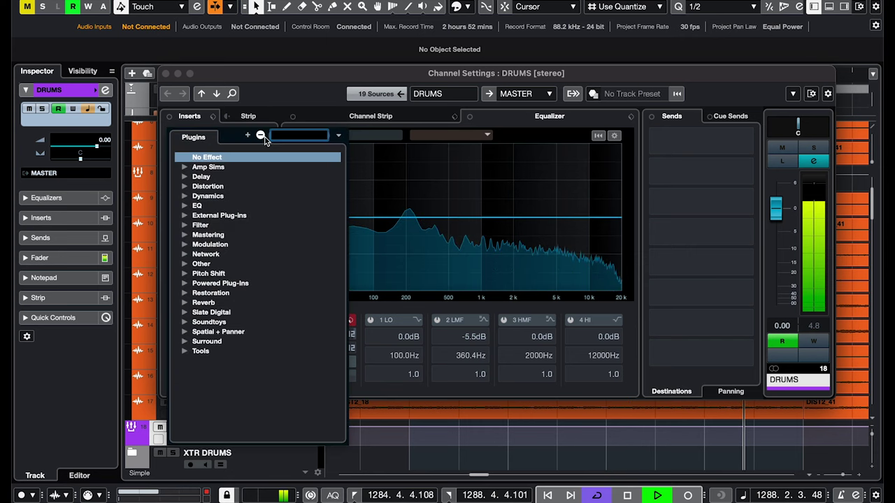
pyautogui.write('iq')
pyautogui.click(224, 167)
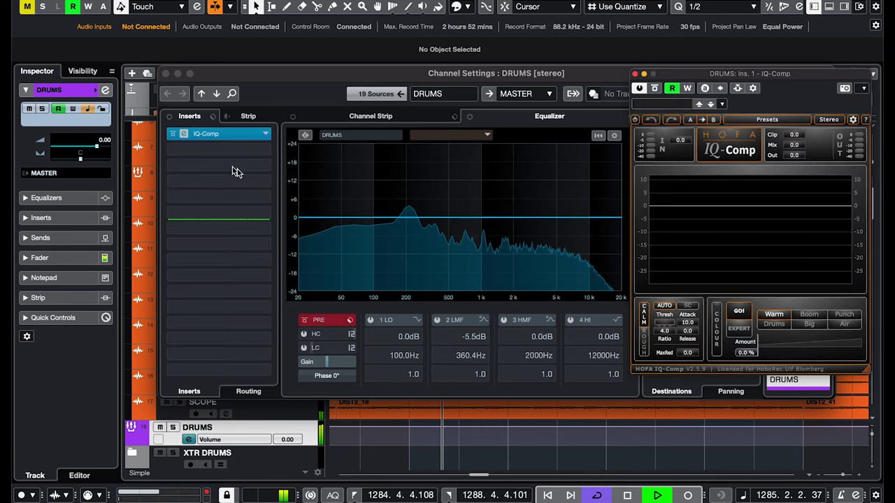
# Choose the Drums colour in the DRUMS group's IQ-Comp, set its output gain to 0, and close the plug-in and channel settings.
pyautogui.click(774, 324)
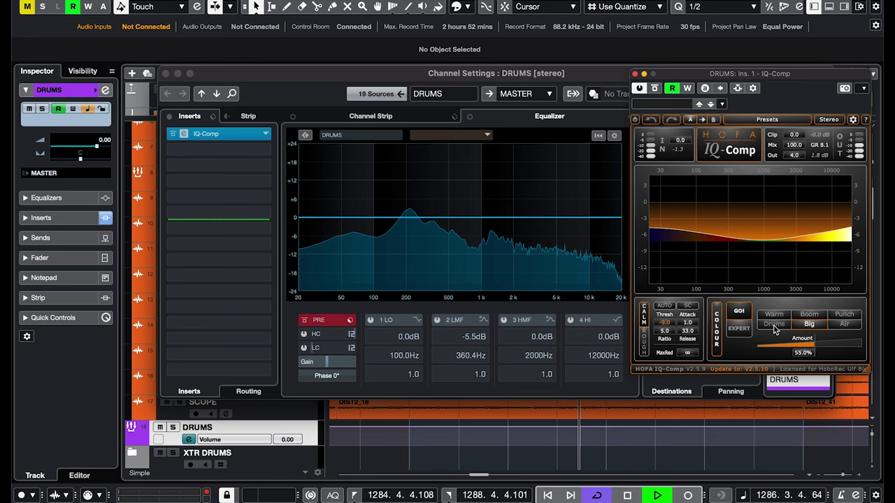
pyautogui.doubleClick(793, 155)
pyautogui.write('0')
pyautogui.press('Return')
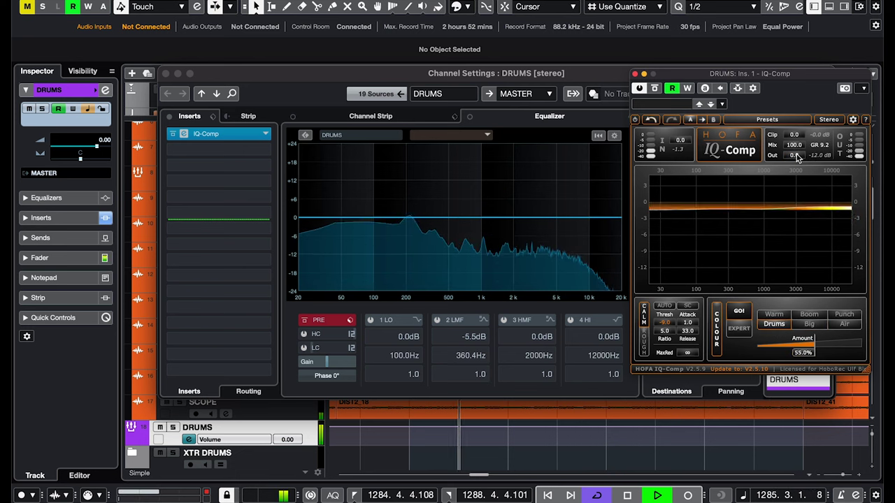
pyautogui.click(635, 74)
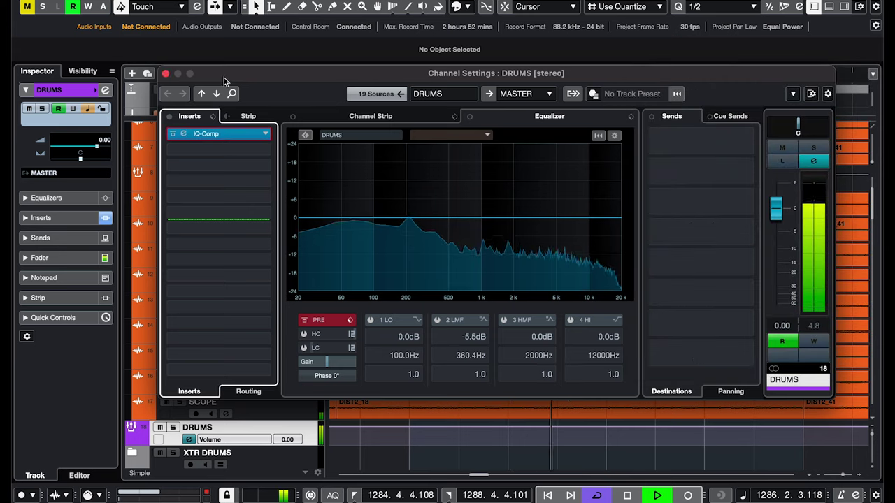
pyautogui.click(166, 74)
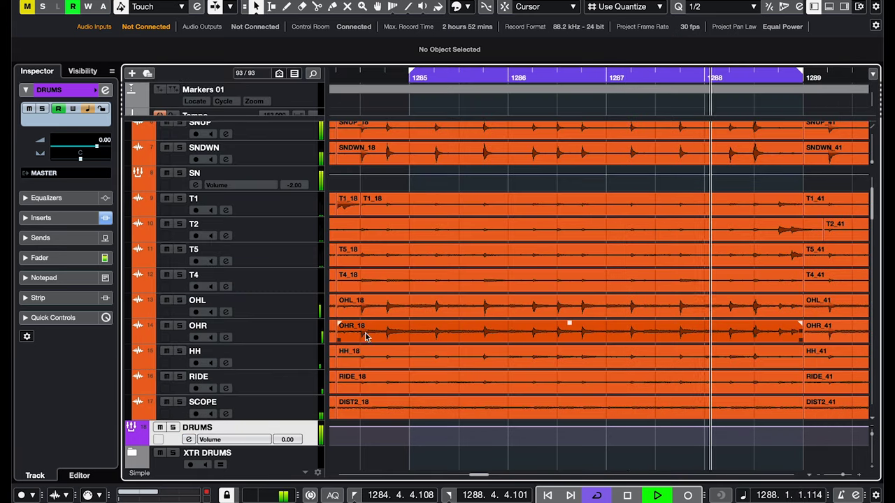
# Lower the SCOPE track's fader to -8.21 dB.
pyautogui.click(307, 412)
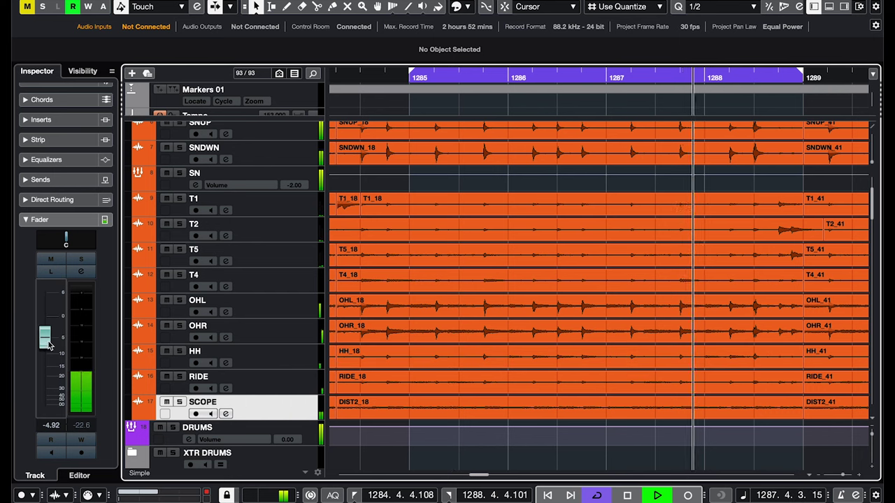
pyautogui.moveTo(44, 339); pyautogui.dragTo(45, 351)
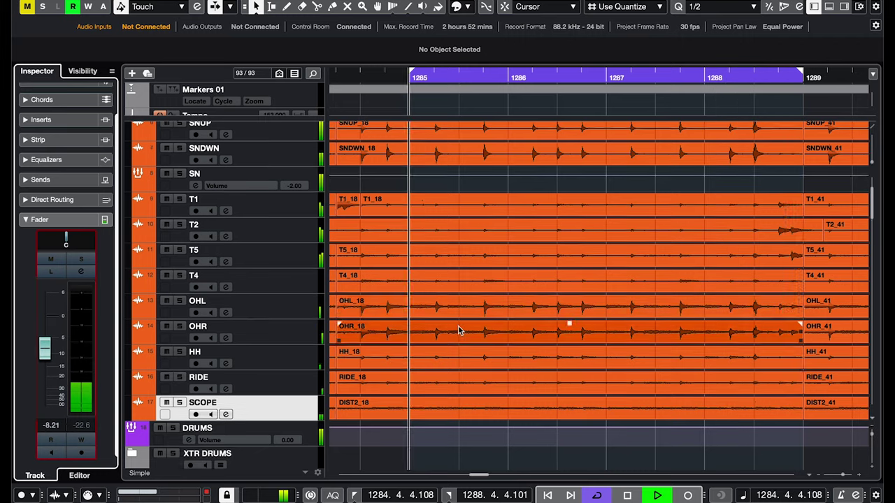
# Set the LO band of the KICK group's equalizer to -24 dB at 24.3 Hz with Q 6.9.
pyautogui.scroll(4, 455, 321)
pyautogui.click(197, 217)
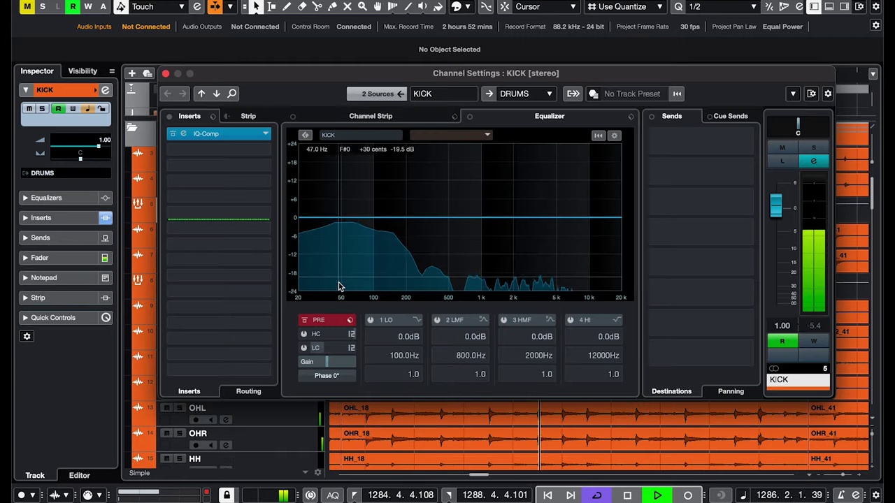
pyautogui.click(370, 321)
pyautogui.moveTo(374, 217); pyautogui.dragTo(301, 291)
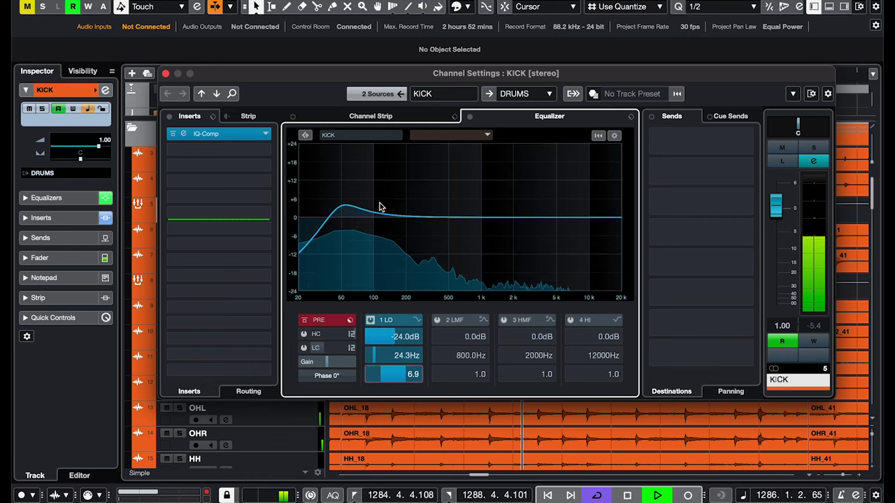
# Set the LMF band of the KICK group's equalizer to -8.7 dB at 122.8 Hz and close the channel settings.
pyautogui.click(436, 321)
pyautogui.moveTo(471, 219); pyautogui.dragTo(401, 238)
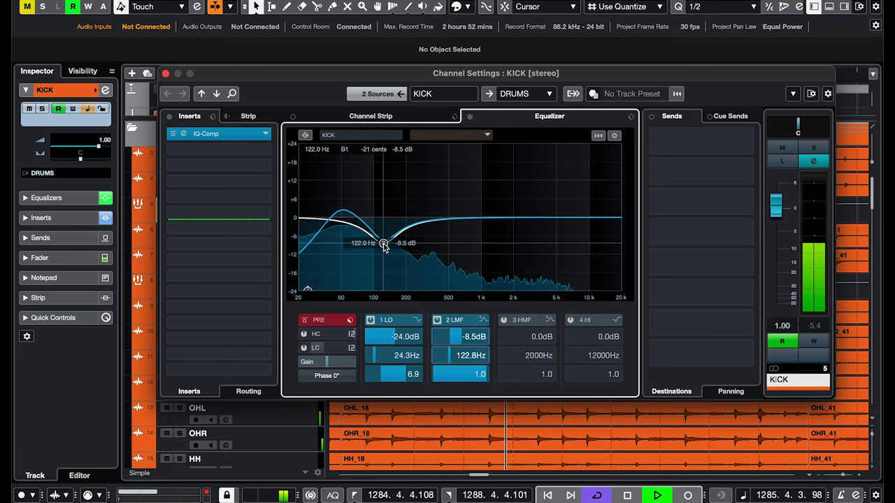
pyautogui.click(816, 150)
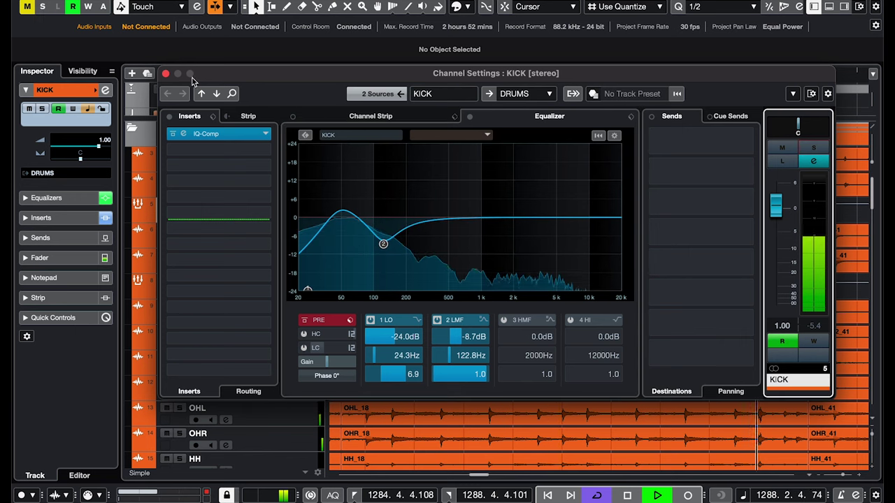
pyautogui.click(166, 74)
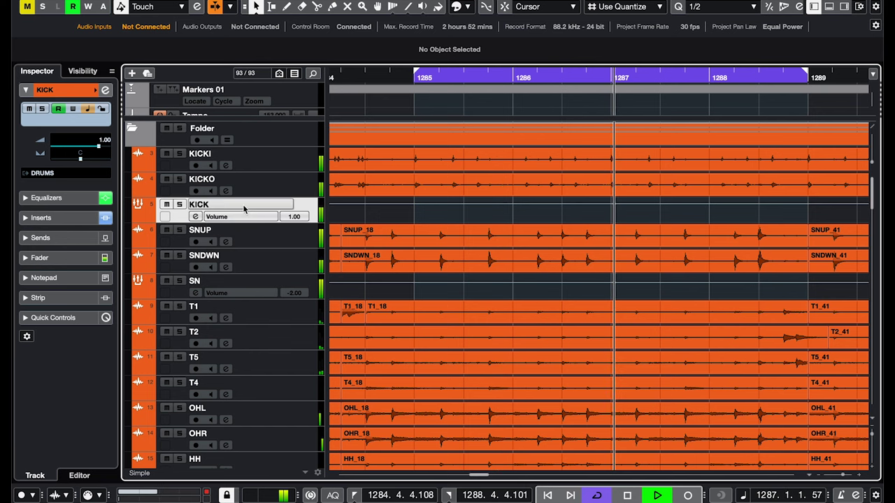
# Reopen the KICK group's IQ-Comp, set its output gain to 2.2, and close the plug-in.
pyautogui.click(196, 217)
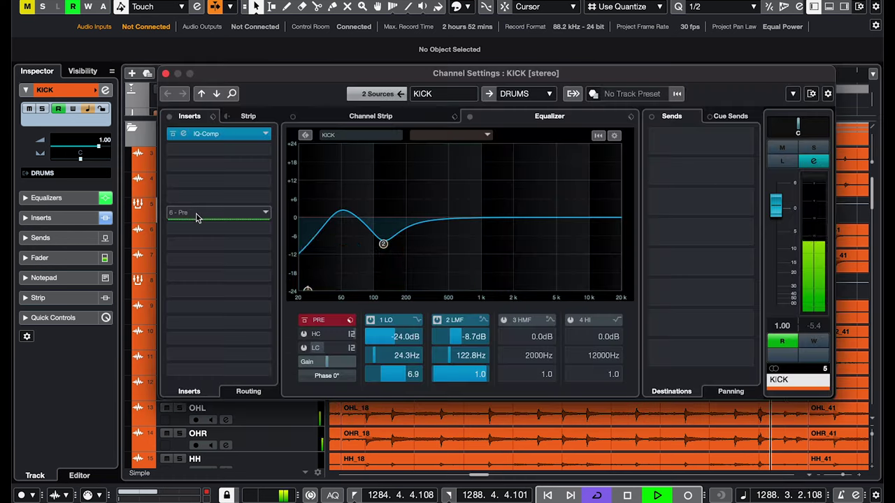
pyautogui.click(183, 133)
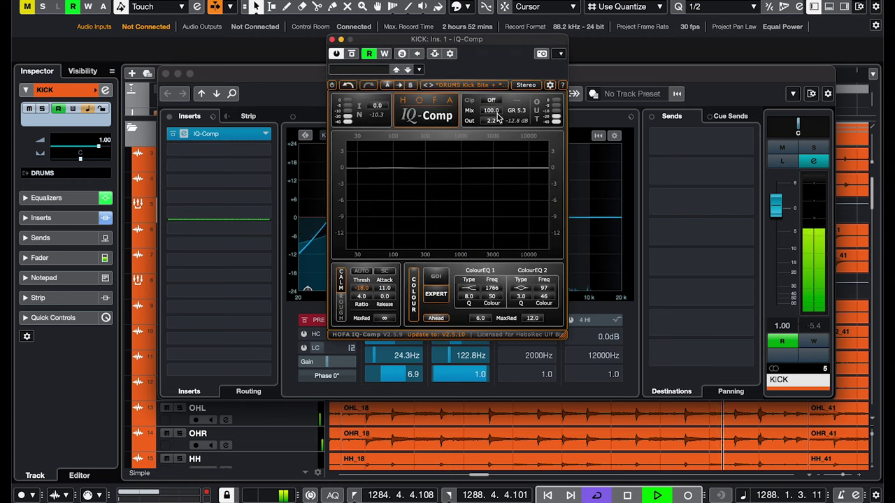
pyautogui.click(333, 40)
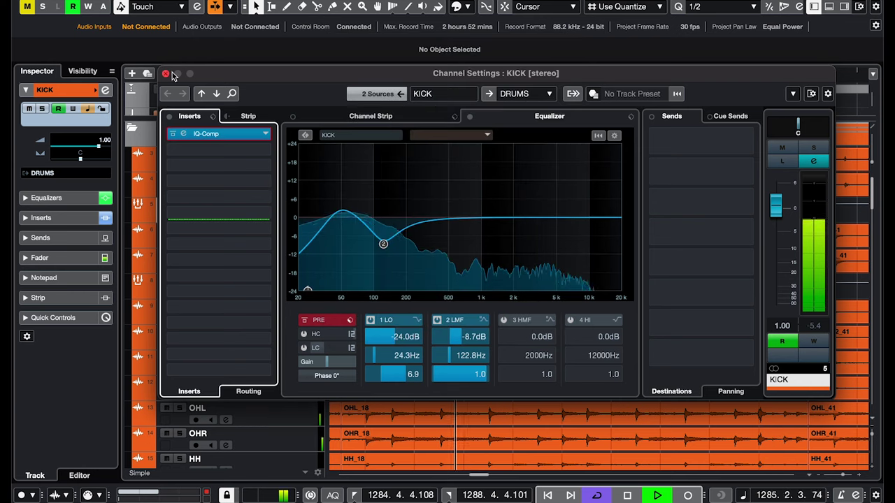
# Close the KICK channel settings, unmute the SCOPE track, and stop playback after listening to the drum loop.
pyautogui.click(167, 74)
pyautogui.scroll(-4, 453, 340)
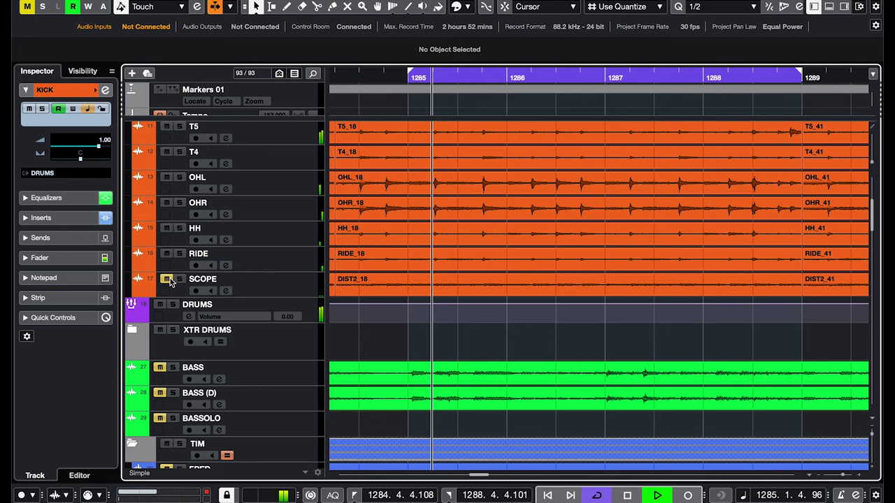
pyautogui.click(167, 280)
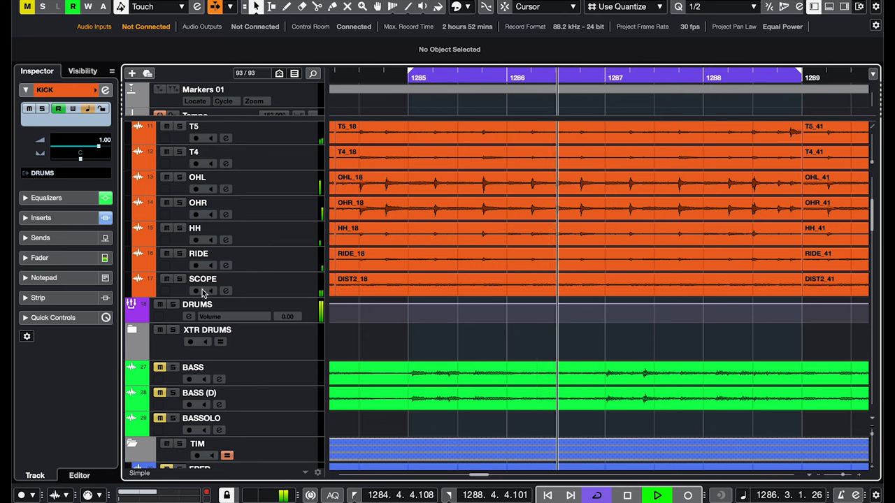
pyautogui.scroll(3, 408, 272)
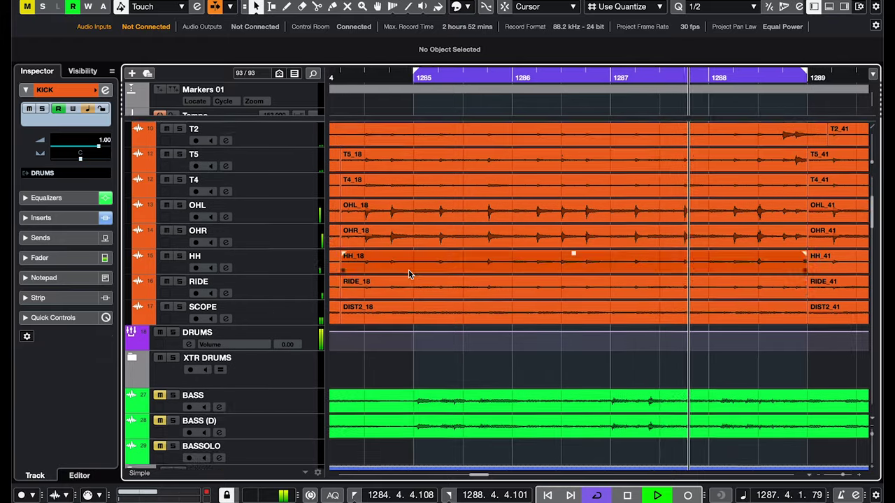
pyautogui.scroll(1, 409, 272)
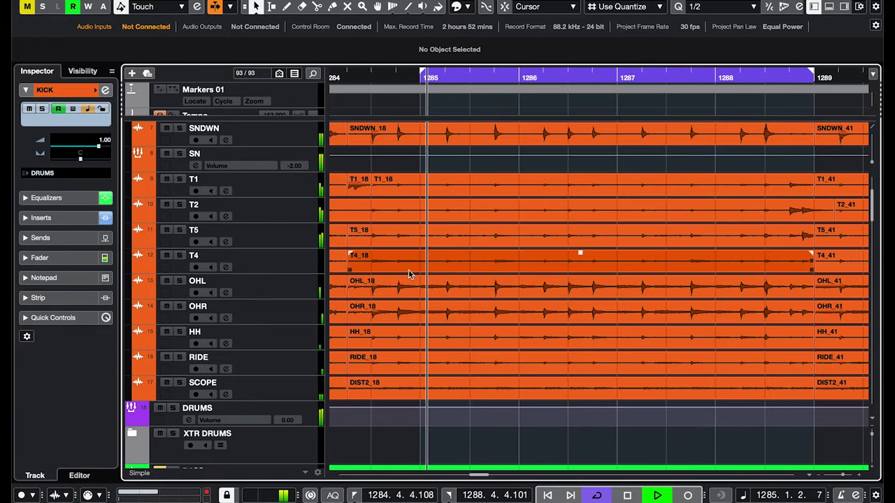
pyautogui.press('space')
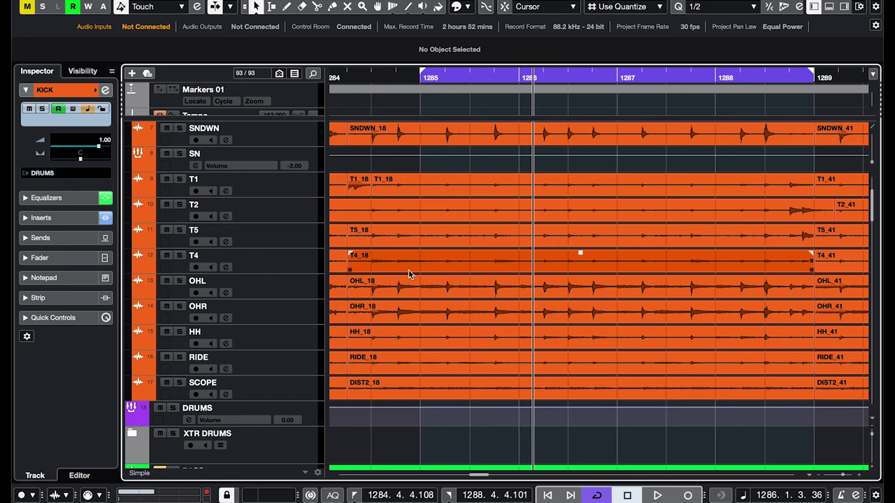
pyautogui.scroll(2, 411, 277)
pyautogui.hscroll(2, 411, 276)
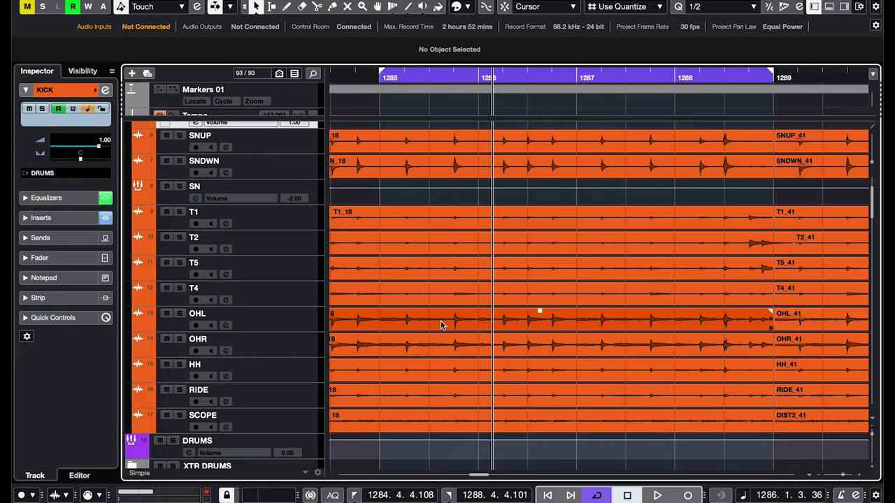
pyautogui.scroll(1, 441, 325)
pyautogui.hscroll(-1, 441, 325)
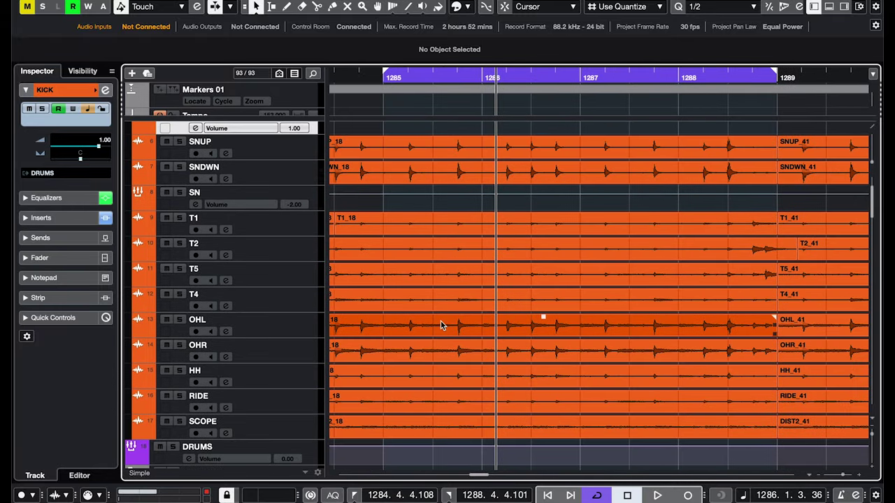
pyautogui.hscroll(-1, 441, 325)
pyautogui.scroll(-1, 441, 325)
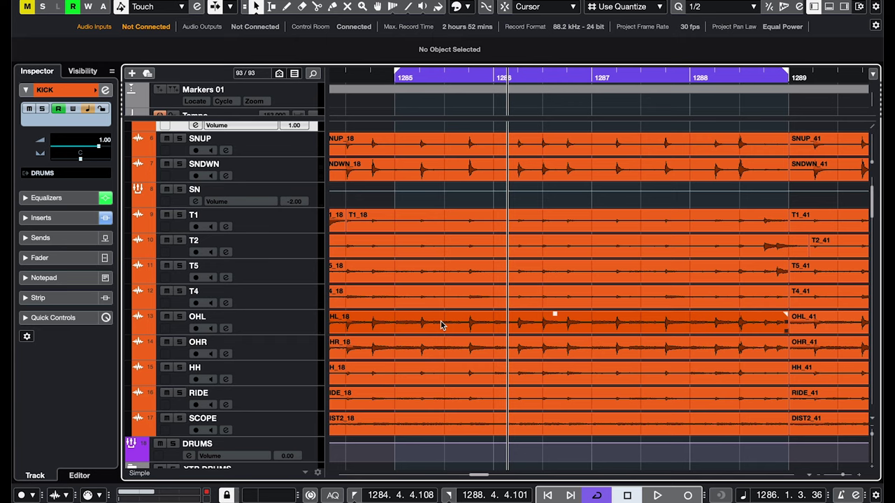
# Play the loop with the DRUMS group's inserts bypassed, re-enable the inserts, and play it again for comparison.
pyautogui.scroll(-2, 441, 325)
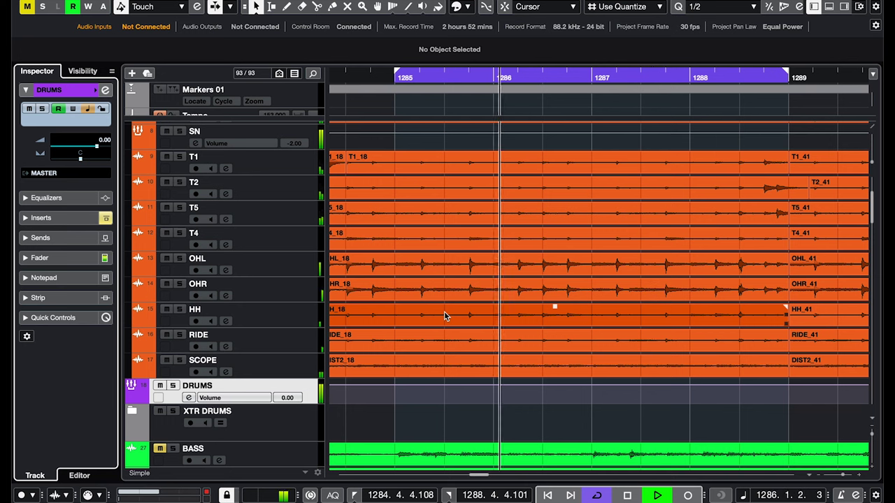
pyautogui.press('space')
pyautogui.scroll(3, 236, 325)
pyautogui.click(315, 287)
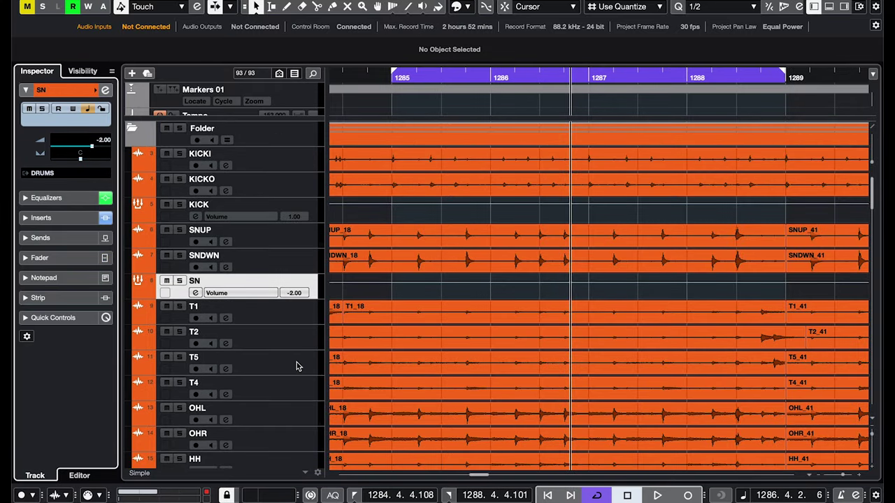
pyautogui.scroll(-4, 297, 366)
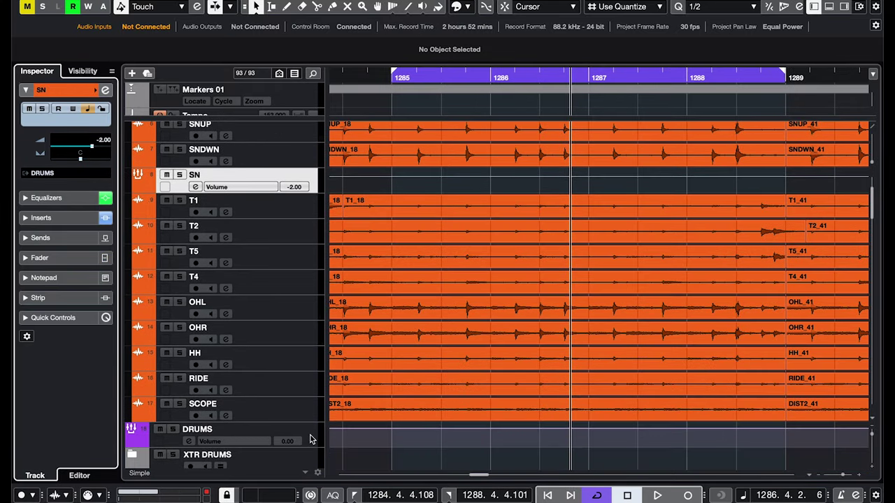
pyautogui.click(312, 439)
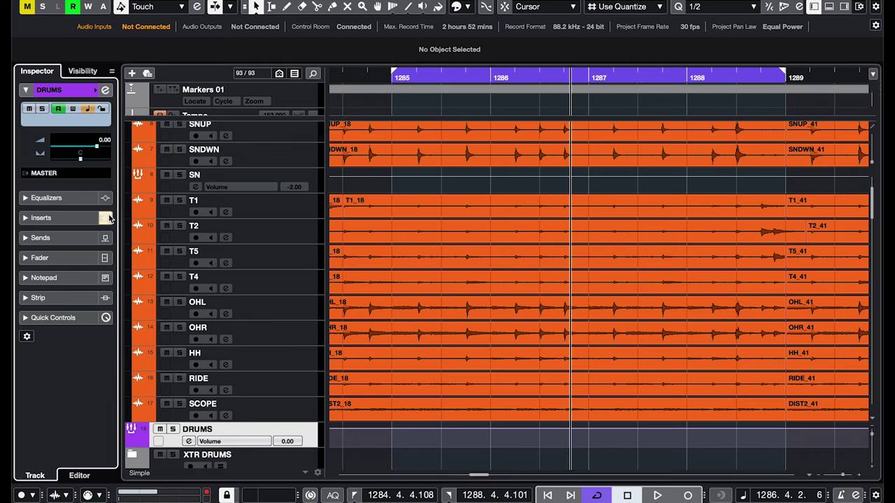
pyautogui.press('space')
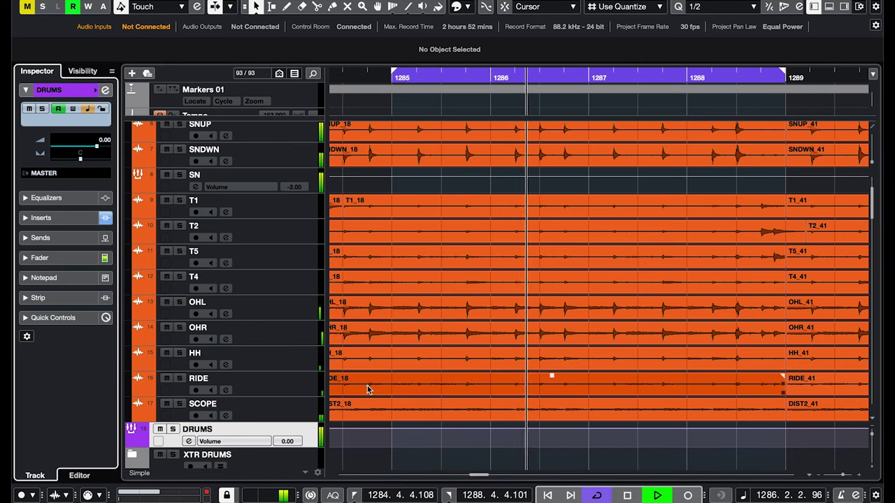
# Set the LO band of the OHL track's equalizer to -24 dB at 328.7 Hz, close its channel settings, and stop playback.
pyautogui.click(225, 313)
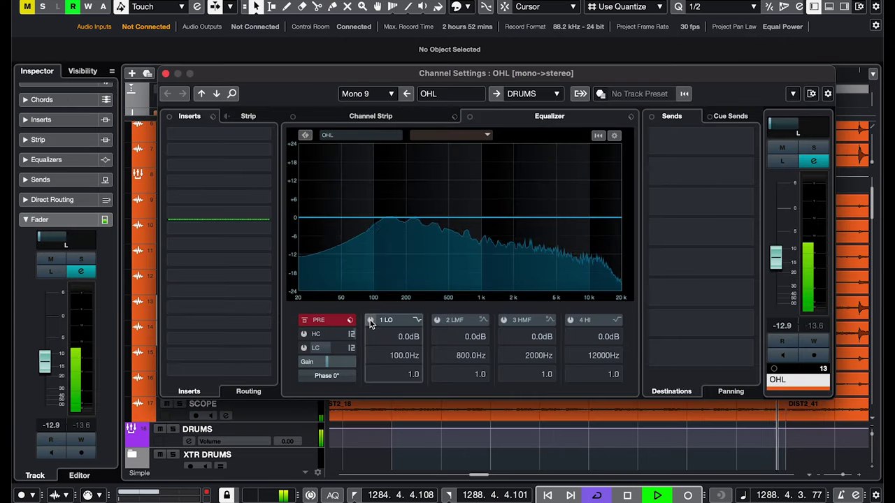
pyautogui.click(374, 218)
pyautogui.moveTo(374, 220); pyautogui.dragTo(429, 304)
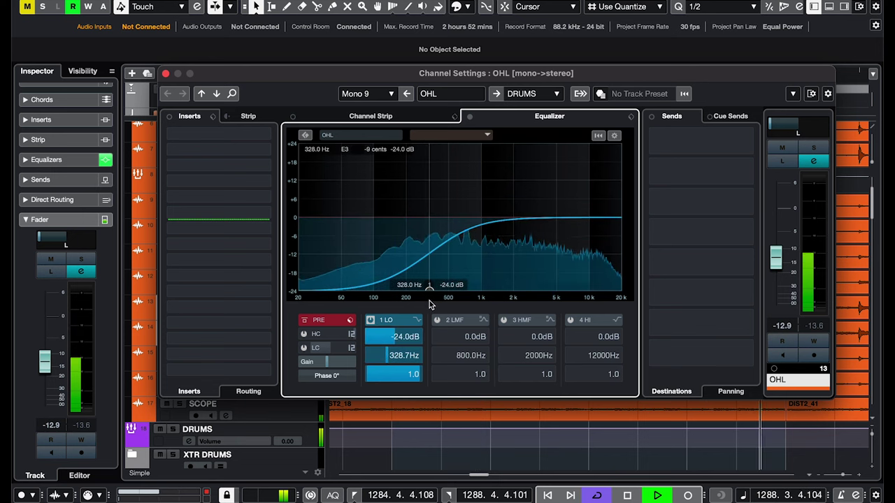
pyautogui.click(166, 73)
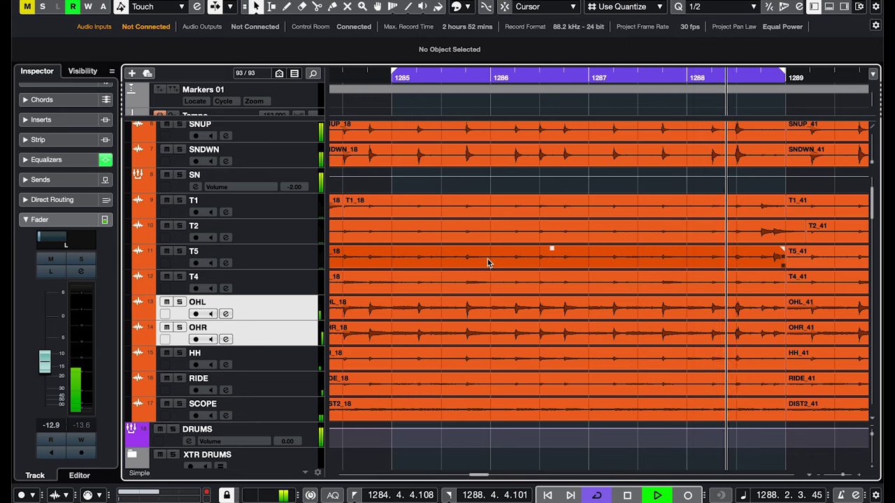
pyautogui.press('space')
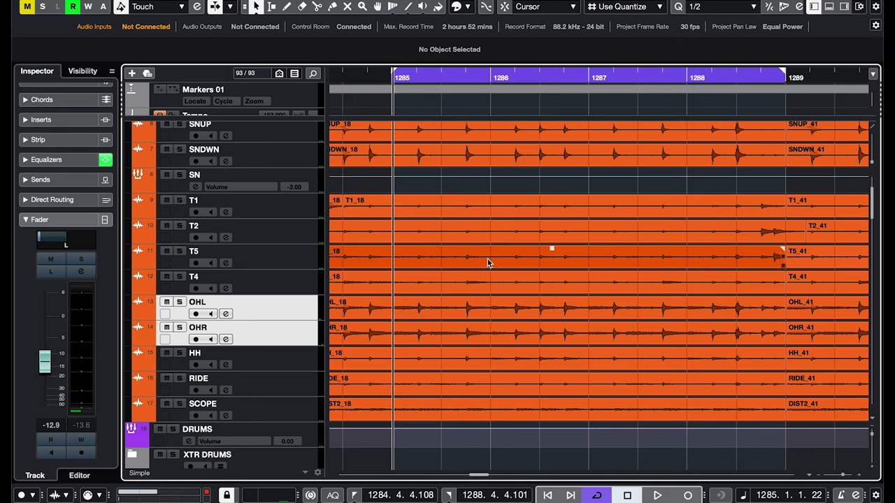